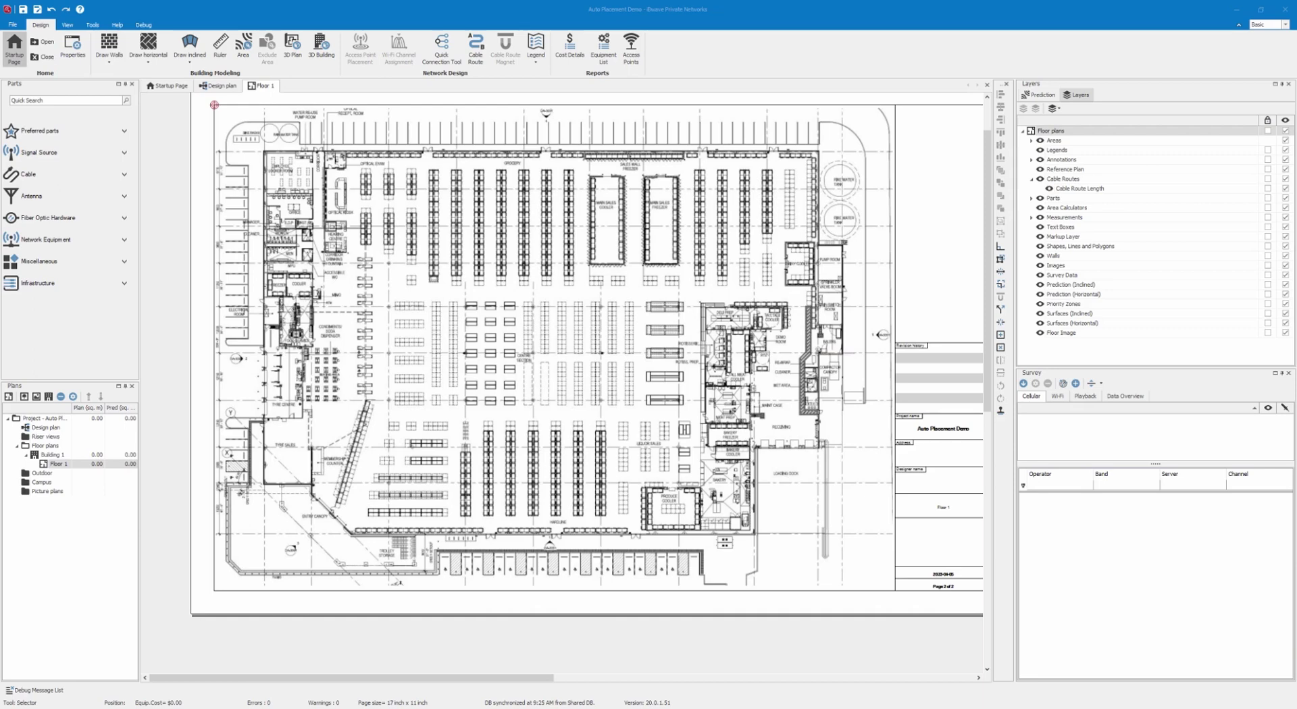
- Calibrate the floor plan scale with a ruler line across a doorway in the upper exterior wall, setting its length to 2 m
click(220, 47)
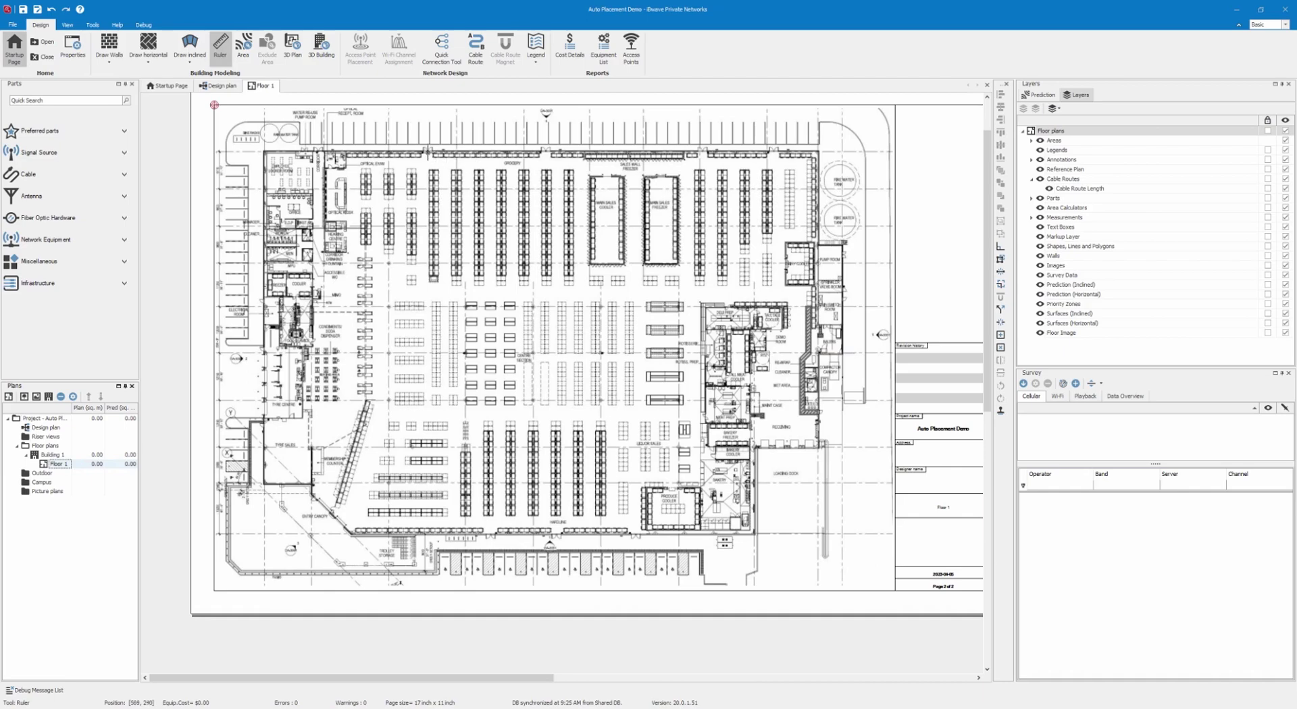
scroll(424, 150, up, 2)
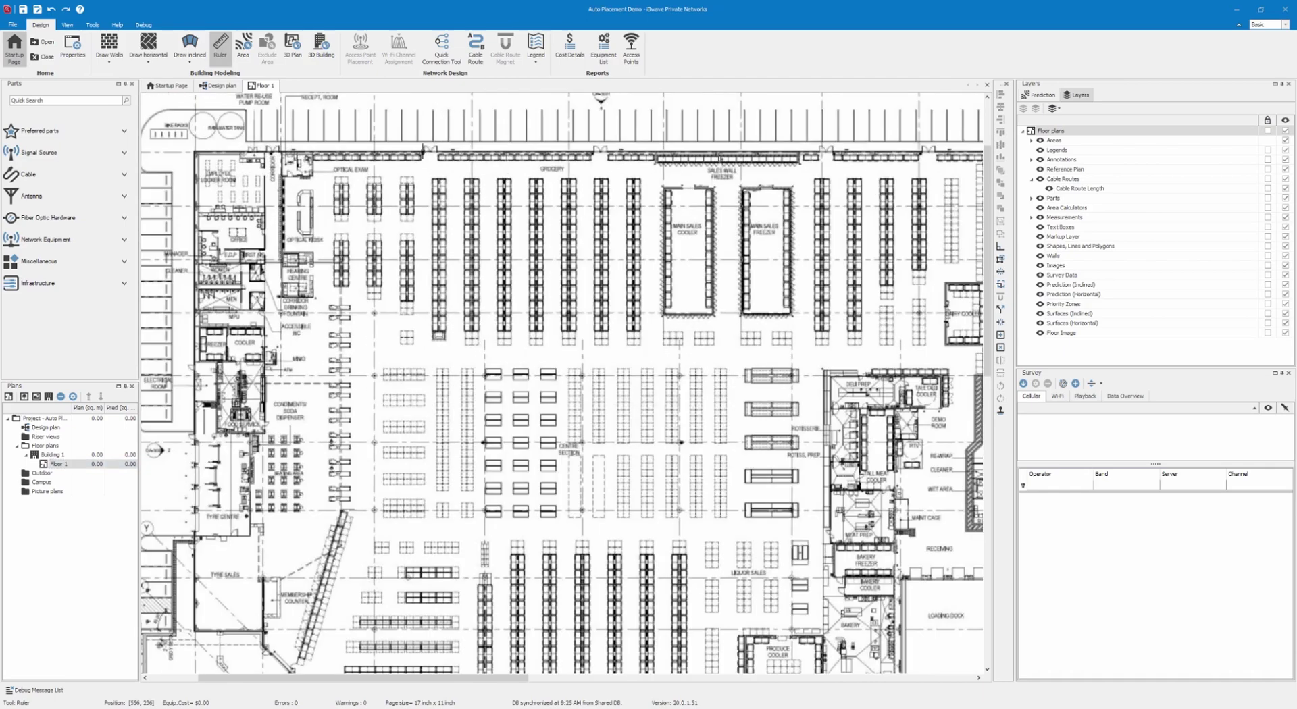
drag(423, 152, 436, 152)
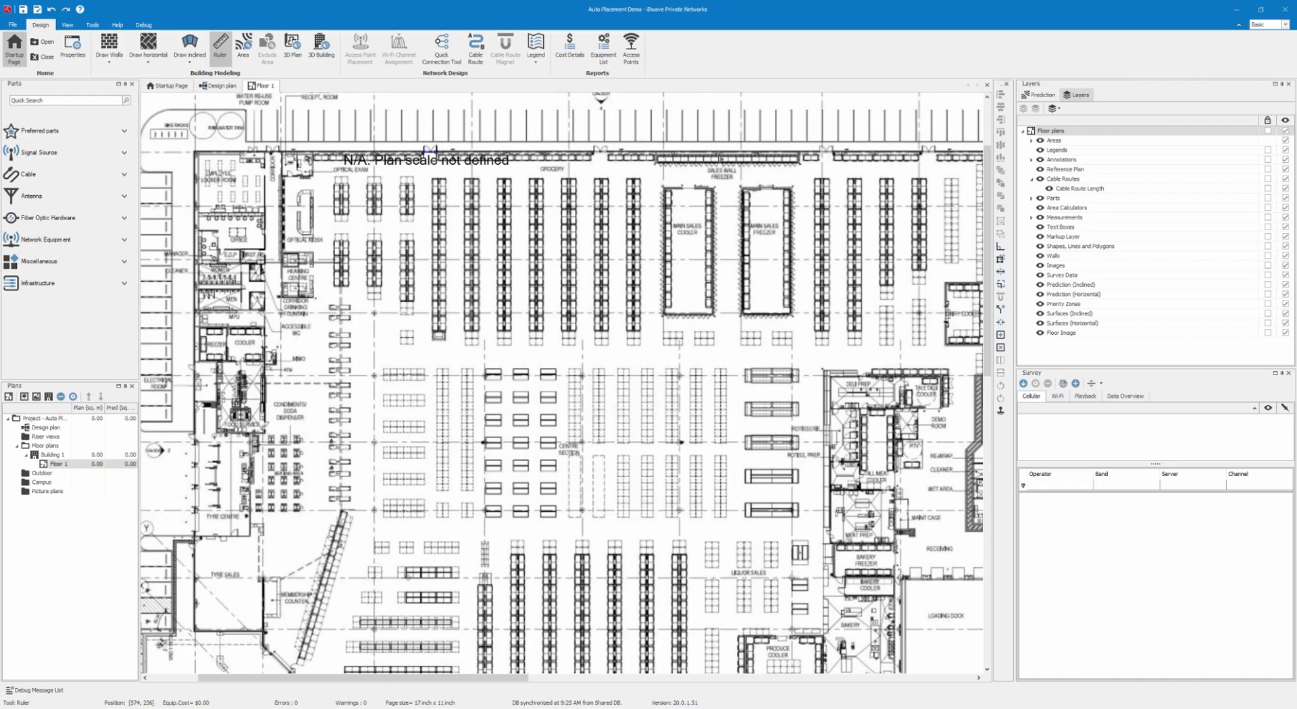
right_click(436, 152)
click(465, 160)
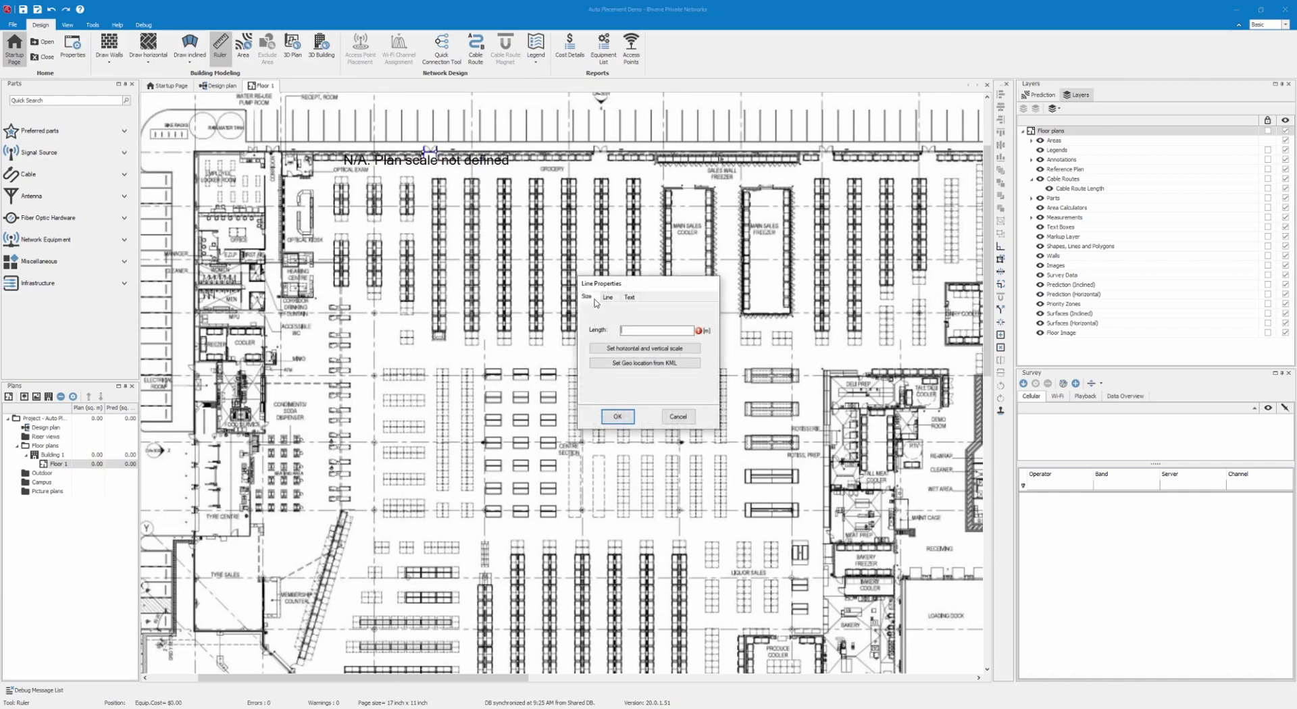
text(2)
click(617, 416)
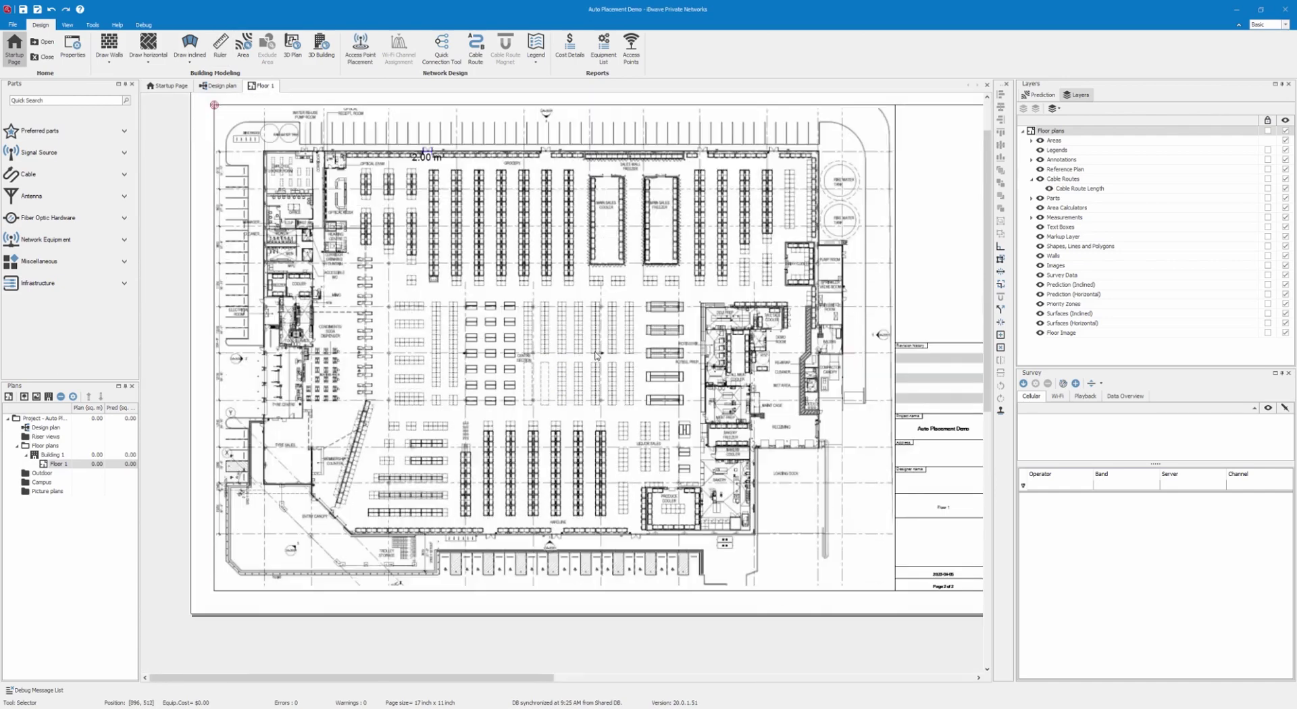
- Draw a polygonal prediction area along the exterior walls so it encloses the whole store, excluding the loading dock
drag(339, 678, 346, 681)
drag(990, 402, 989, 394)
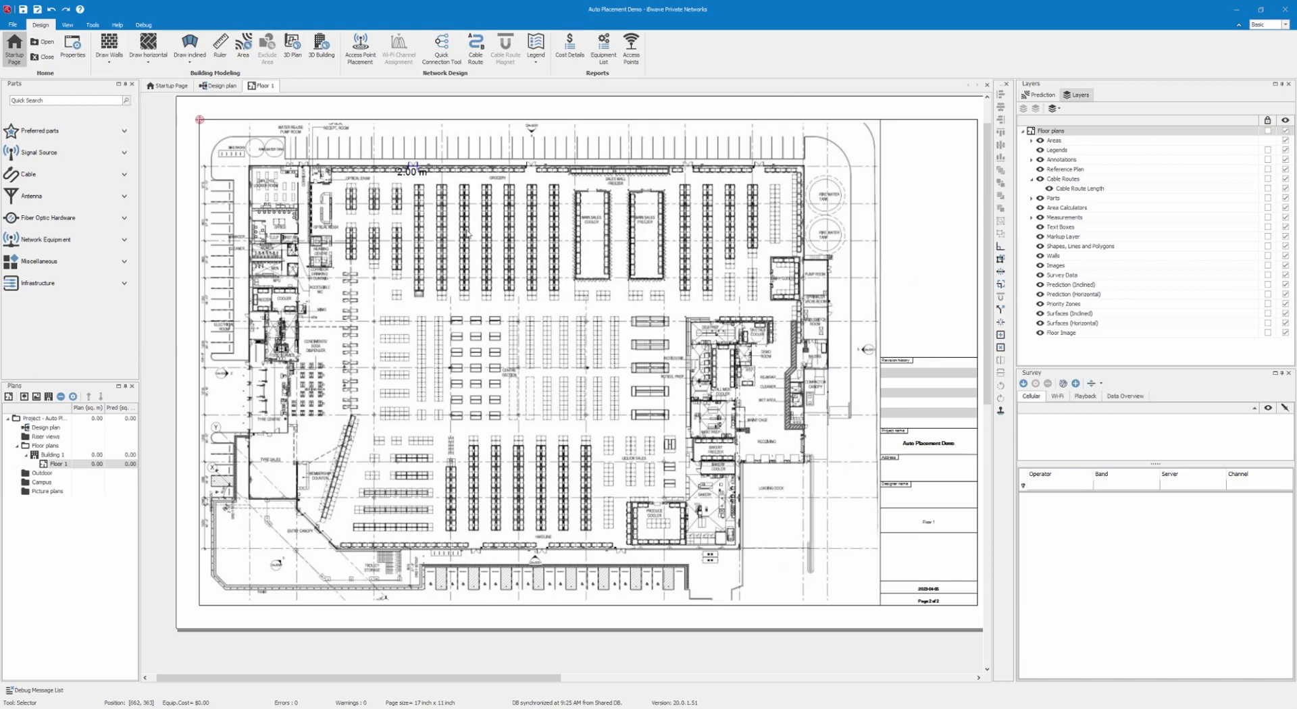
click(243, 47)
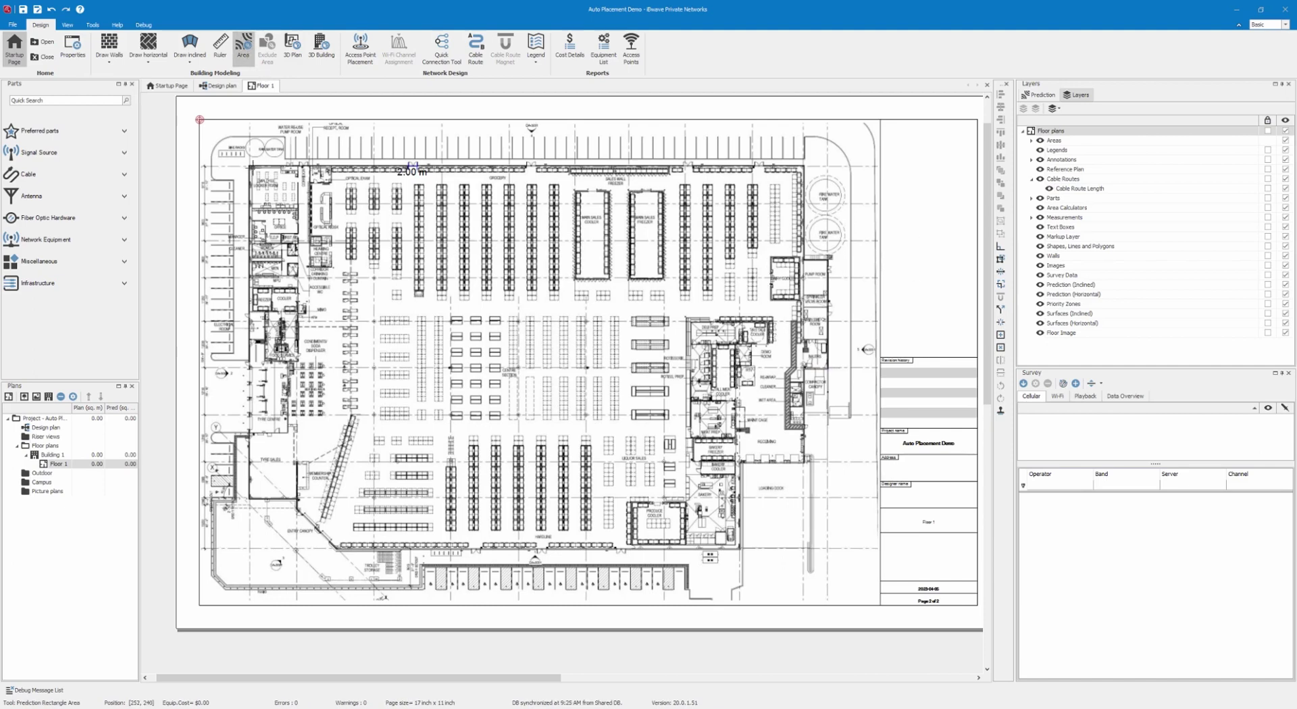
click(249, 166)
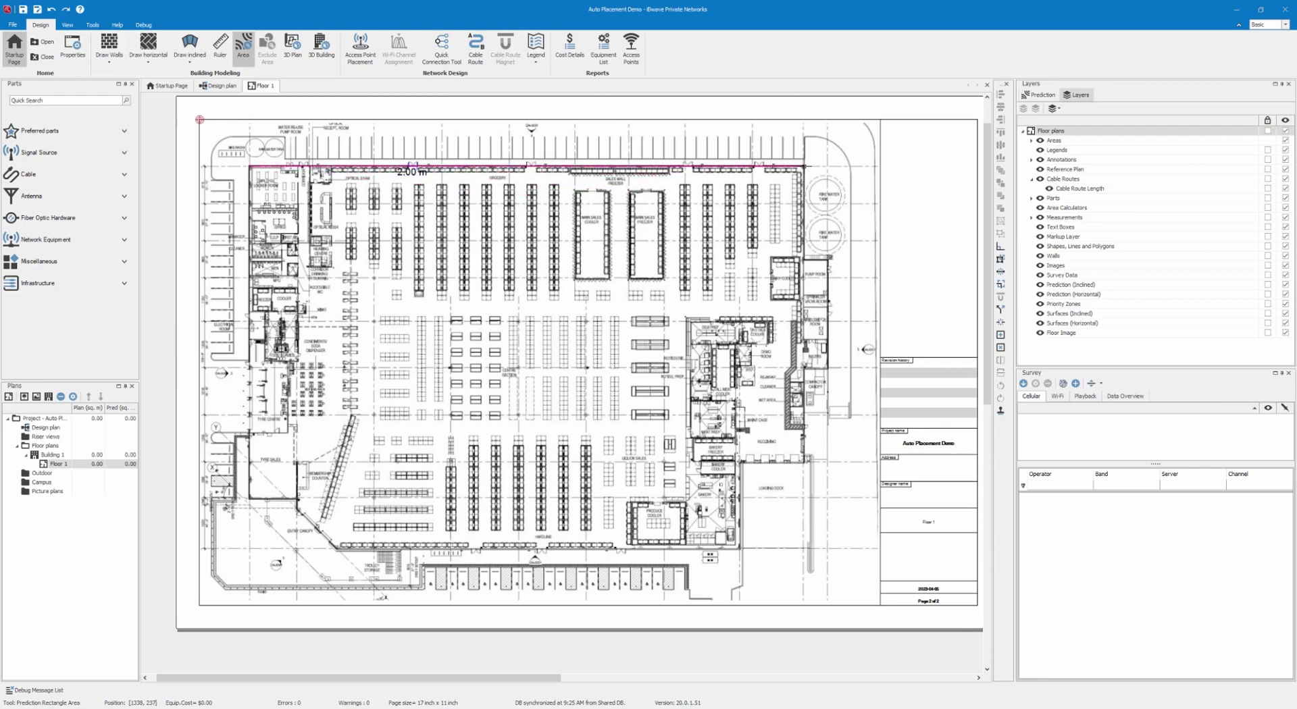
click(804, 166)
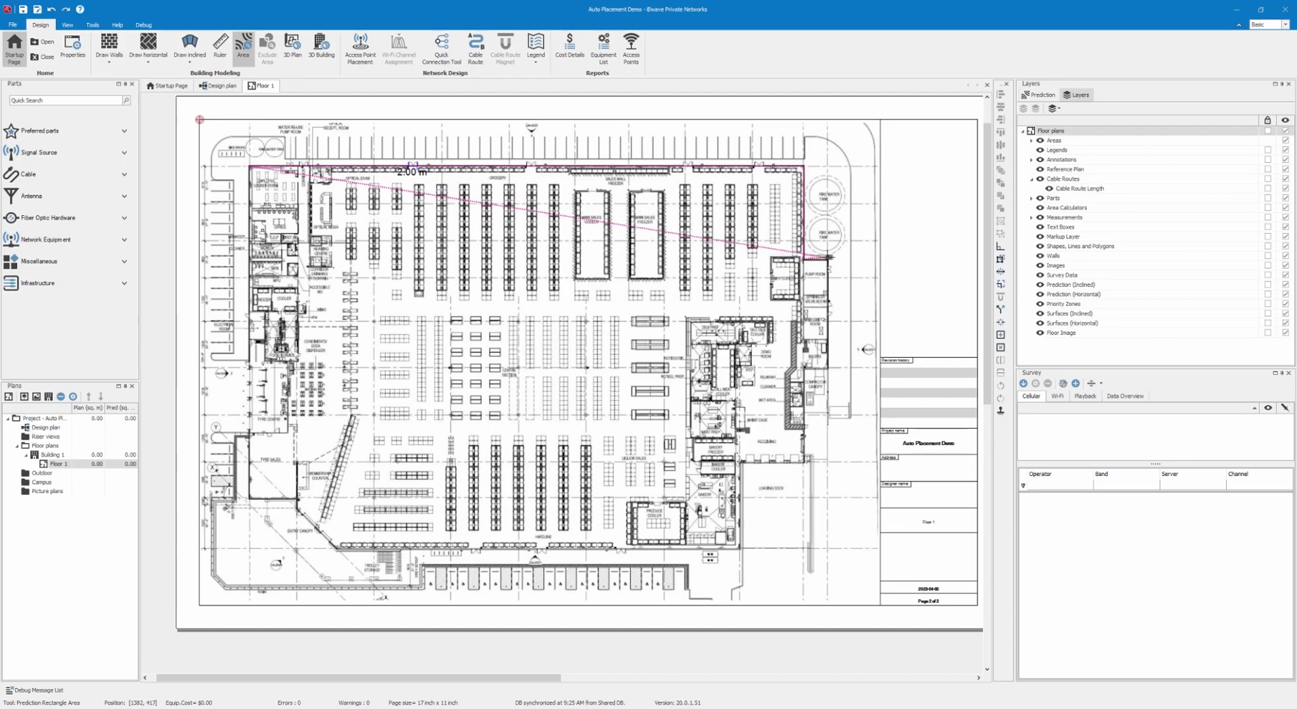
click(828, 259)
click(828, 413)
click(804, 413)
click(804, 463)
click(742, 463)
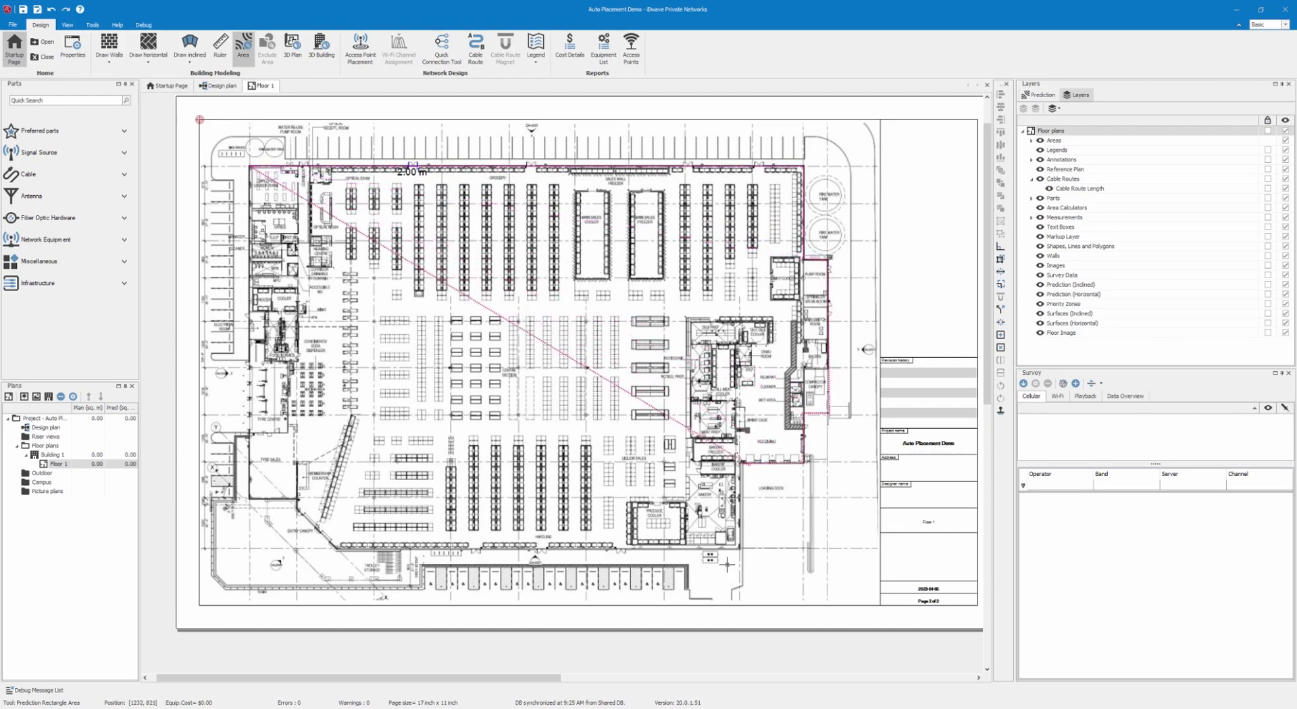
click(742, 564)
click(420, 564)
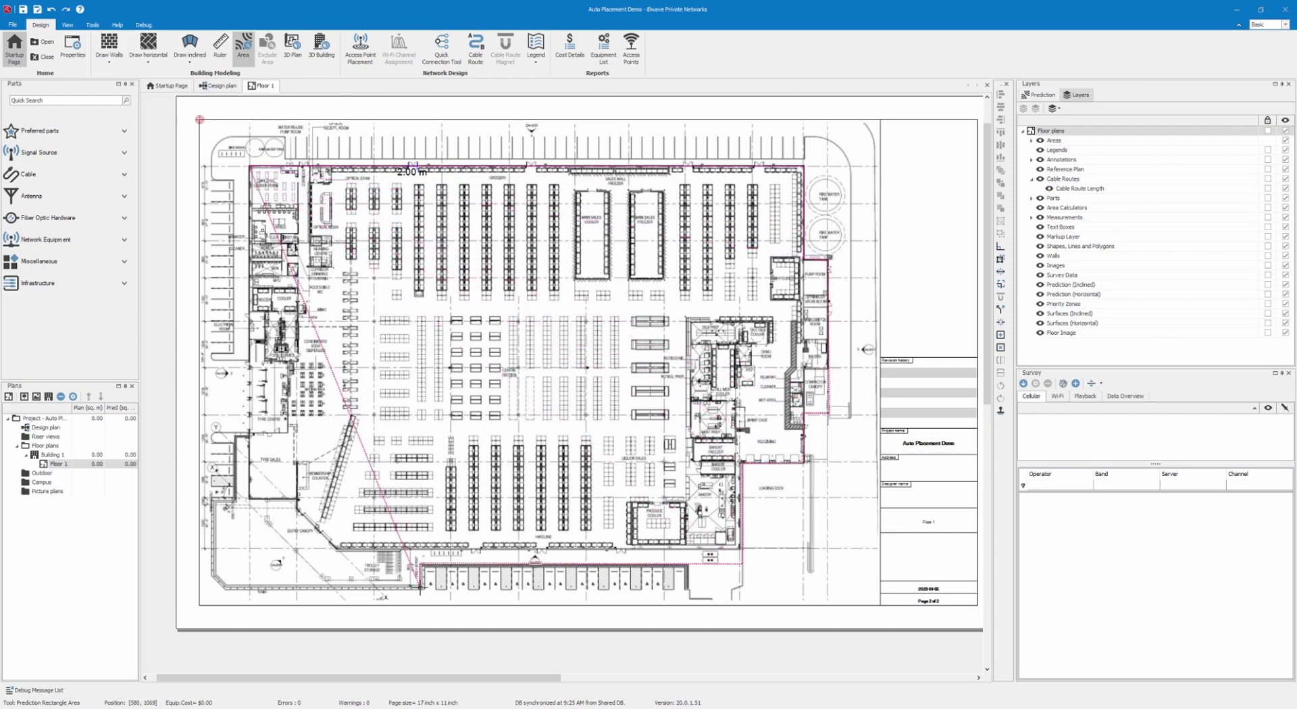
click(421, 587)
click(326, 581)
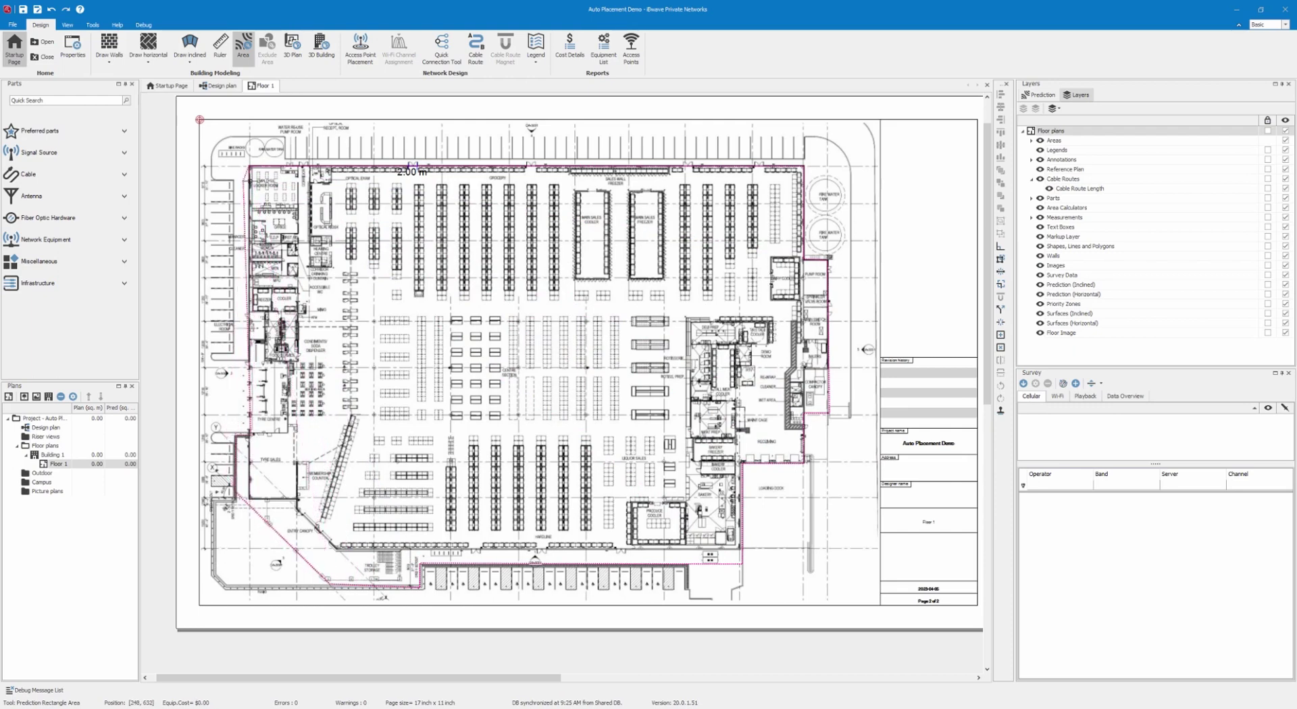
right_click(251, 178)
click(275, 191)
key(Escape)
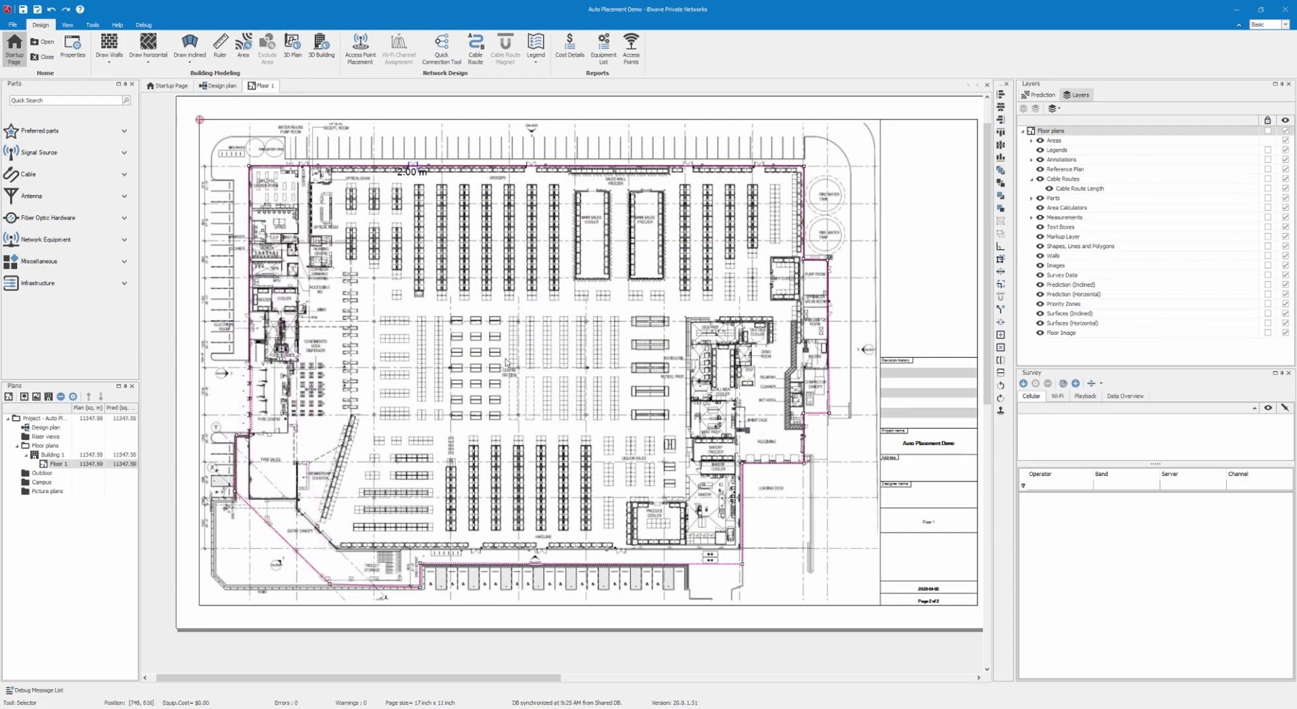
- Assign the Medium RF environment to the area covering the whole store
right_click(506, 314)
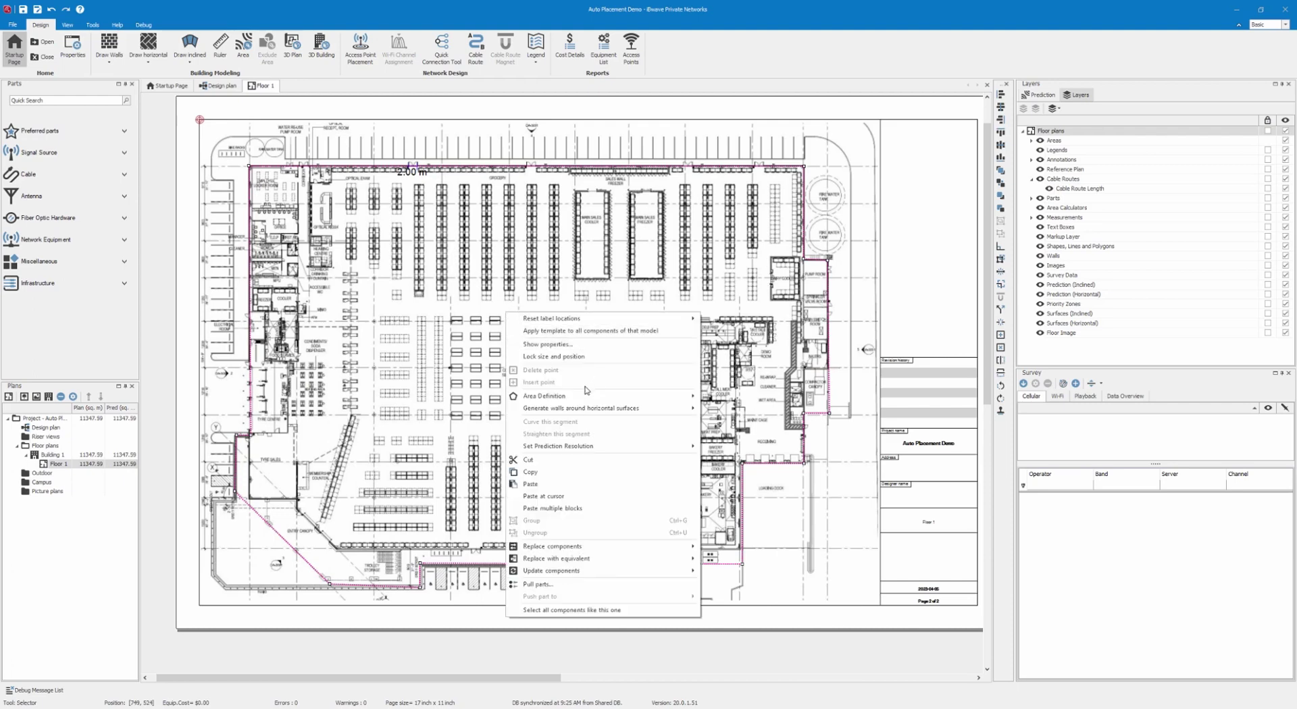
mouse_move(597, 399)
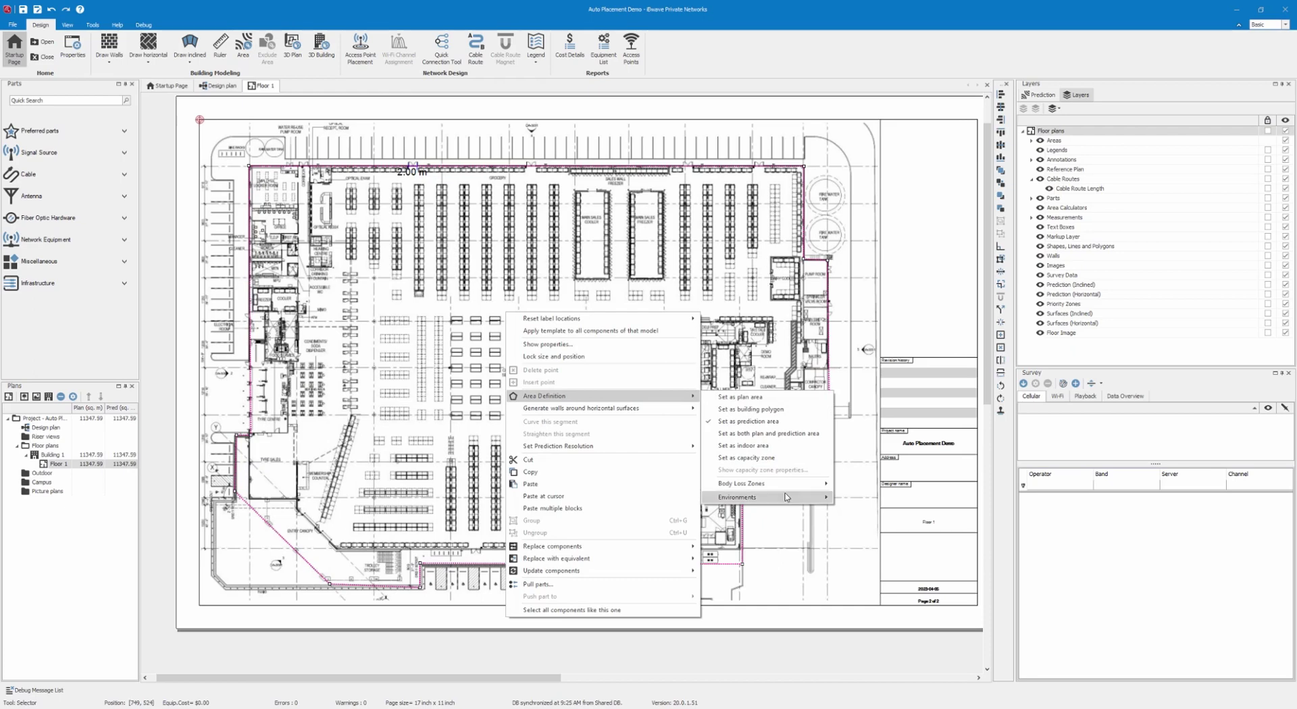
mouse_move(786, 497)
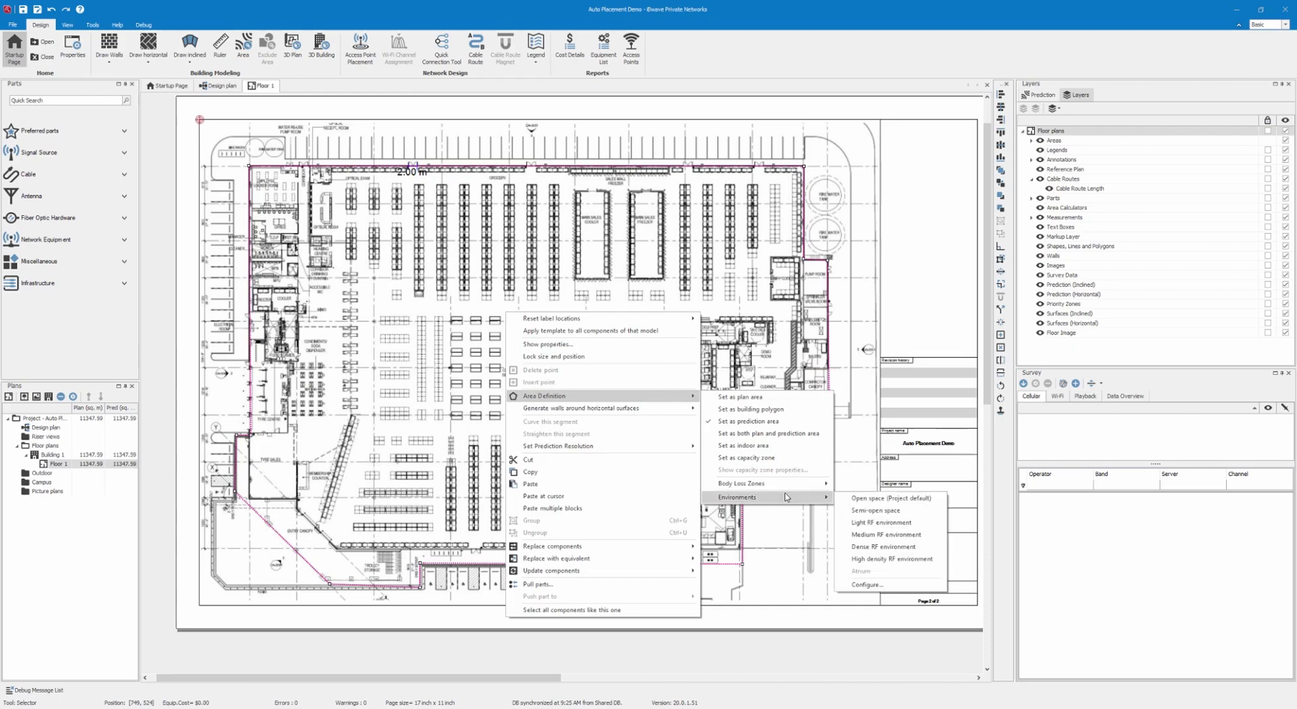
click(866, 534)
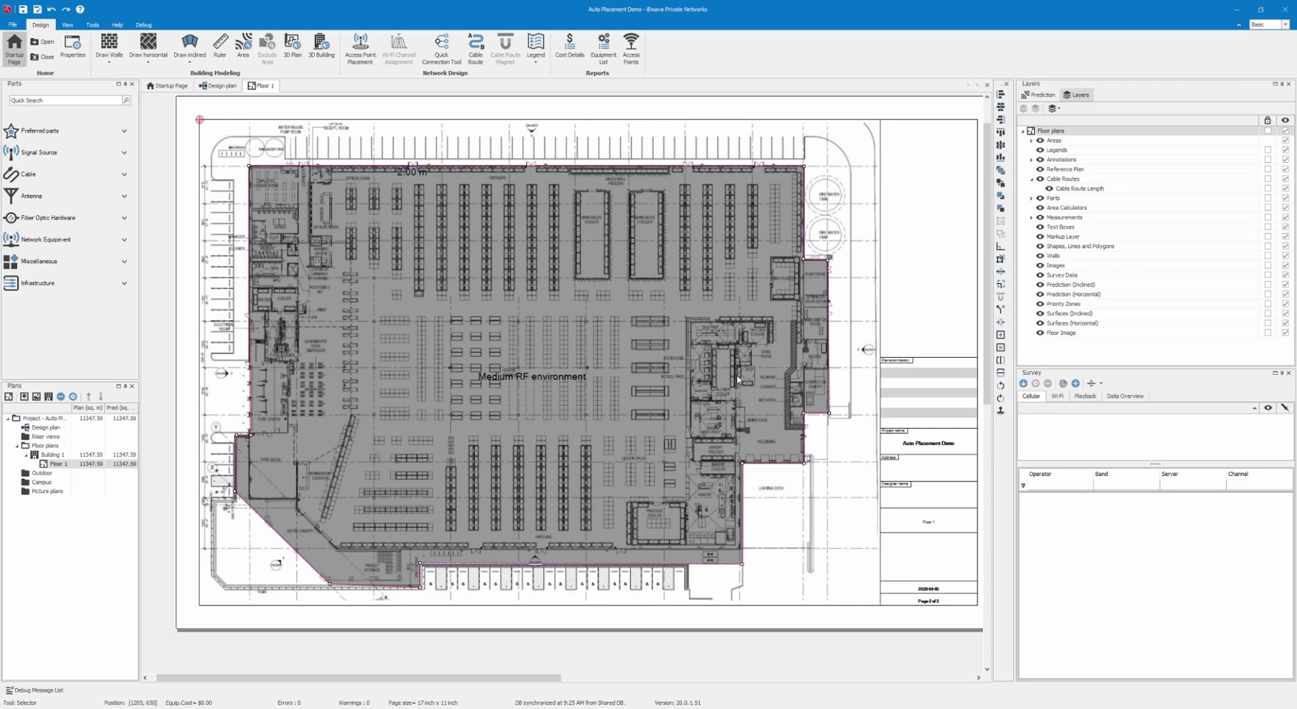
- Draw another area around the back rooms on the store's right side, from the pump room down through receiving to the bakery
click(243, 46)
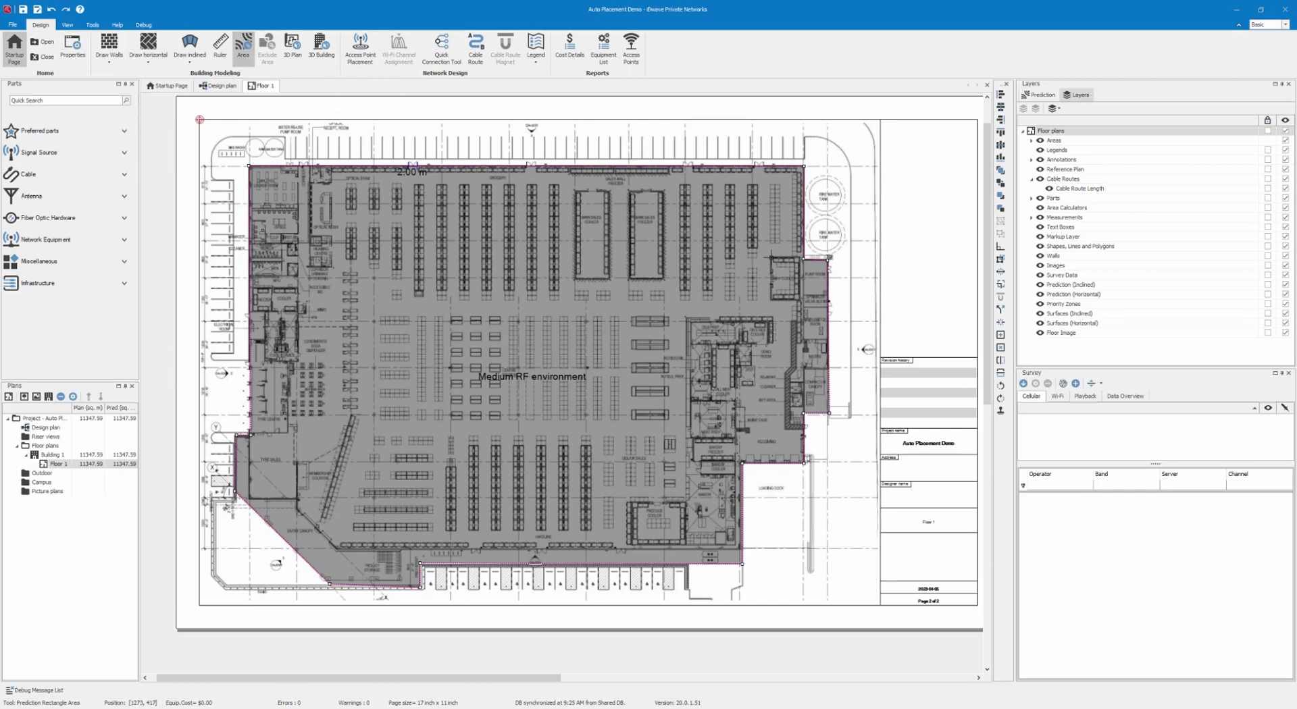
mouse_move(771, 258)
mouse_down()
mouse_move(804, 258)
mouse_move(835, 310)
mouse_move(806, 460)
mouse_move(742, 469)
mouse_move(741, 551)
mouse_move(689, 546)
mouse_up()
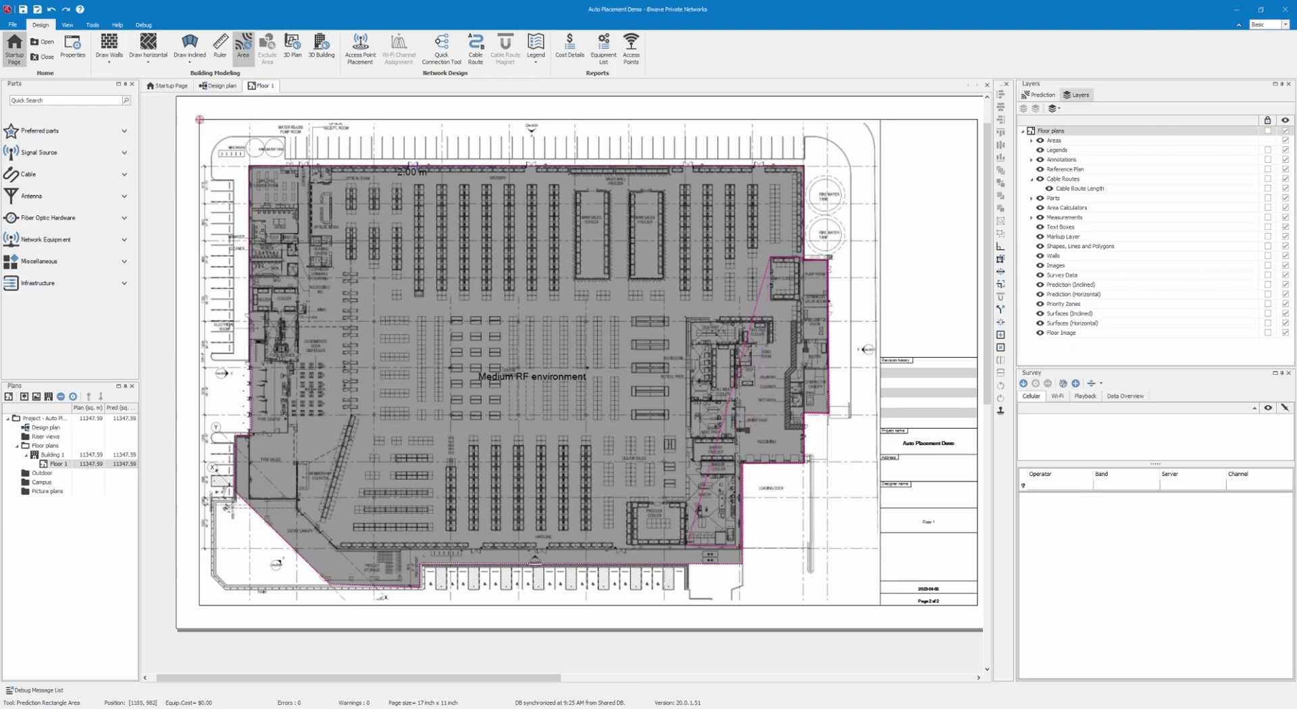
right_click(773, 321)
click(789, 351)
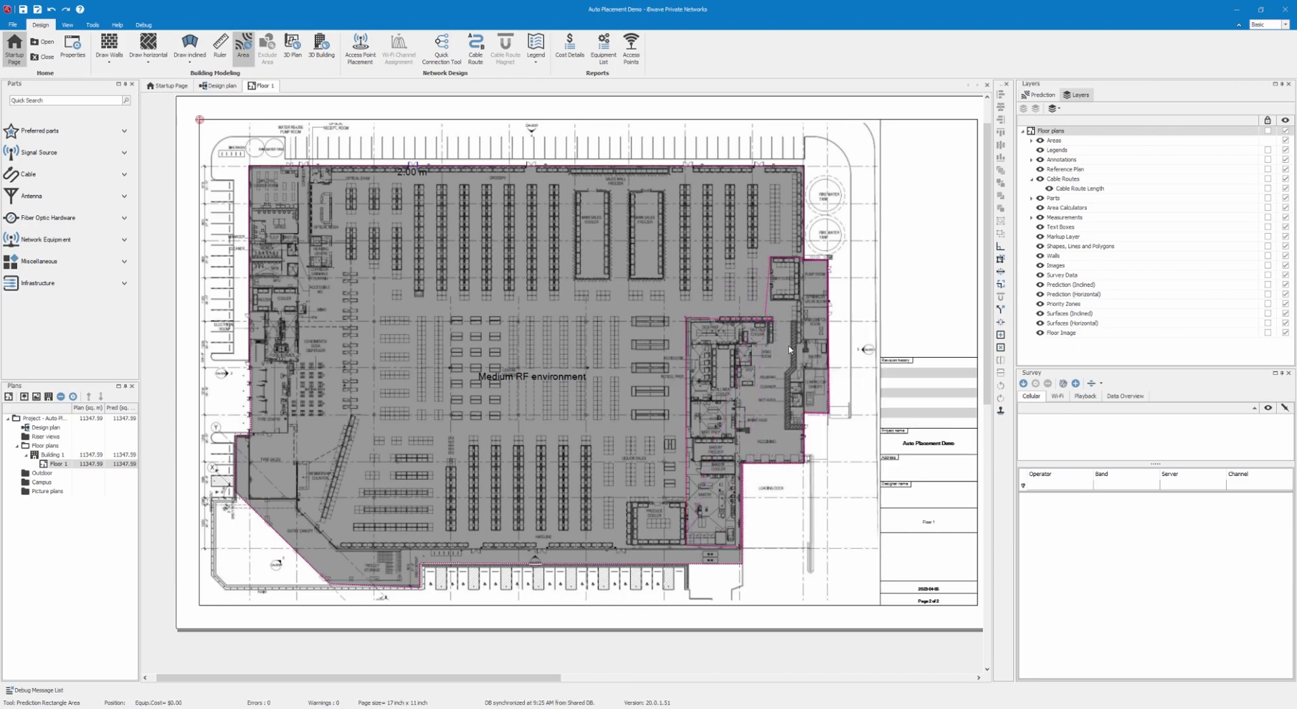
key(Escape)
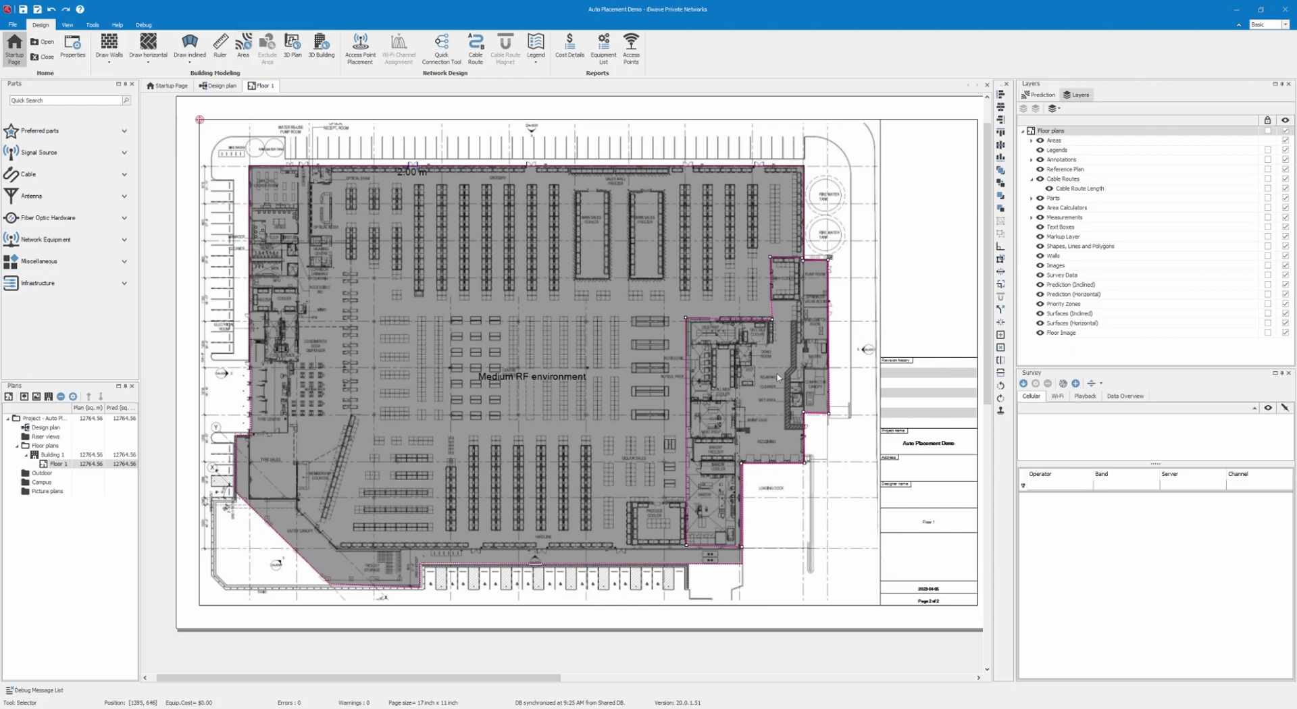
- Remove the prediction area designation from the right-side back-room area and assign it the Dense RF environment
right_click(751, 382)
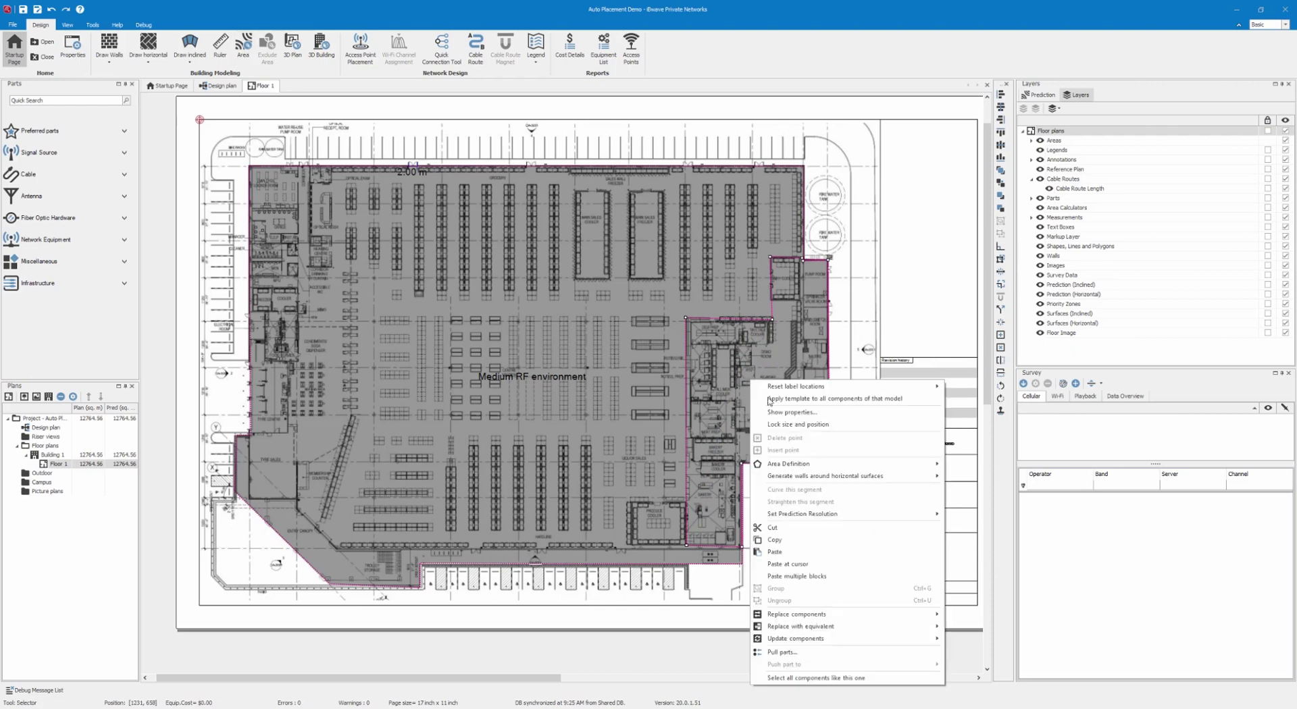
mouse_move(798, 464)
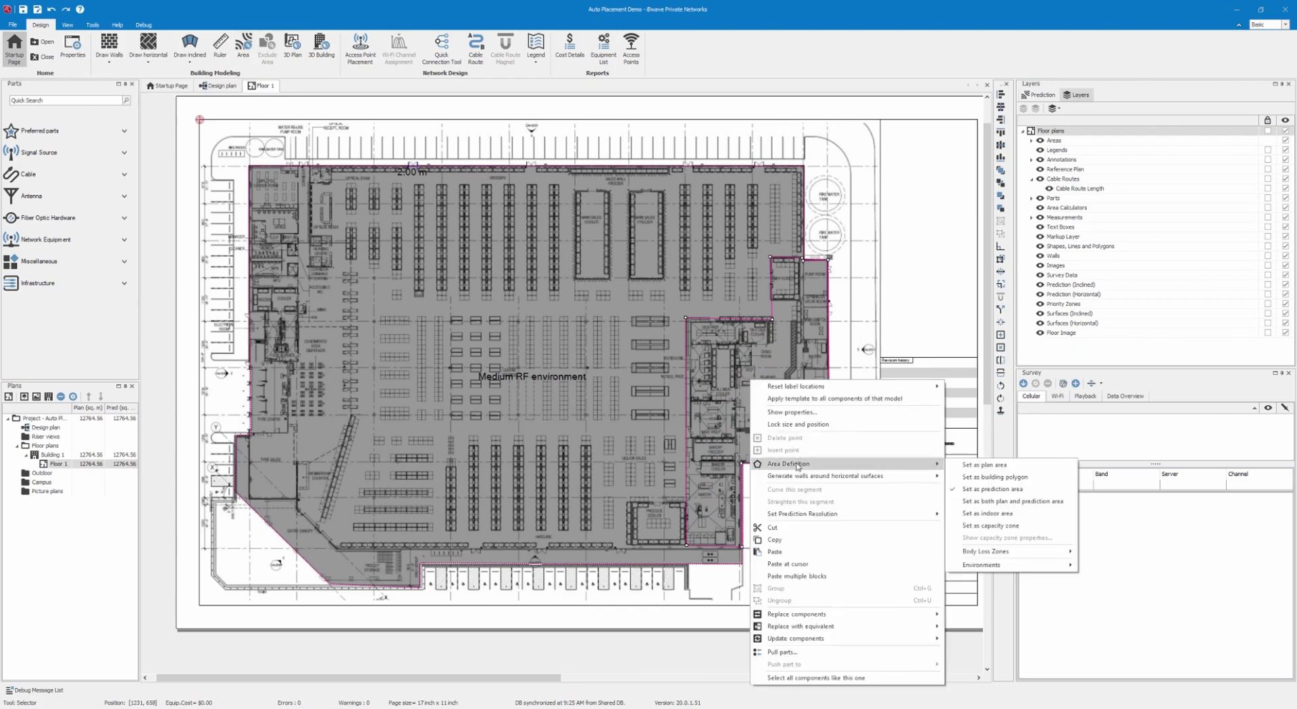
click(983, 489)
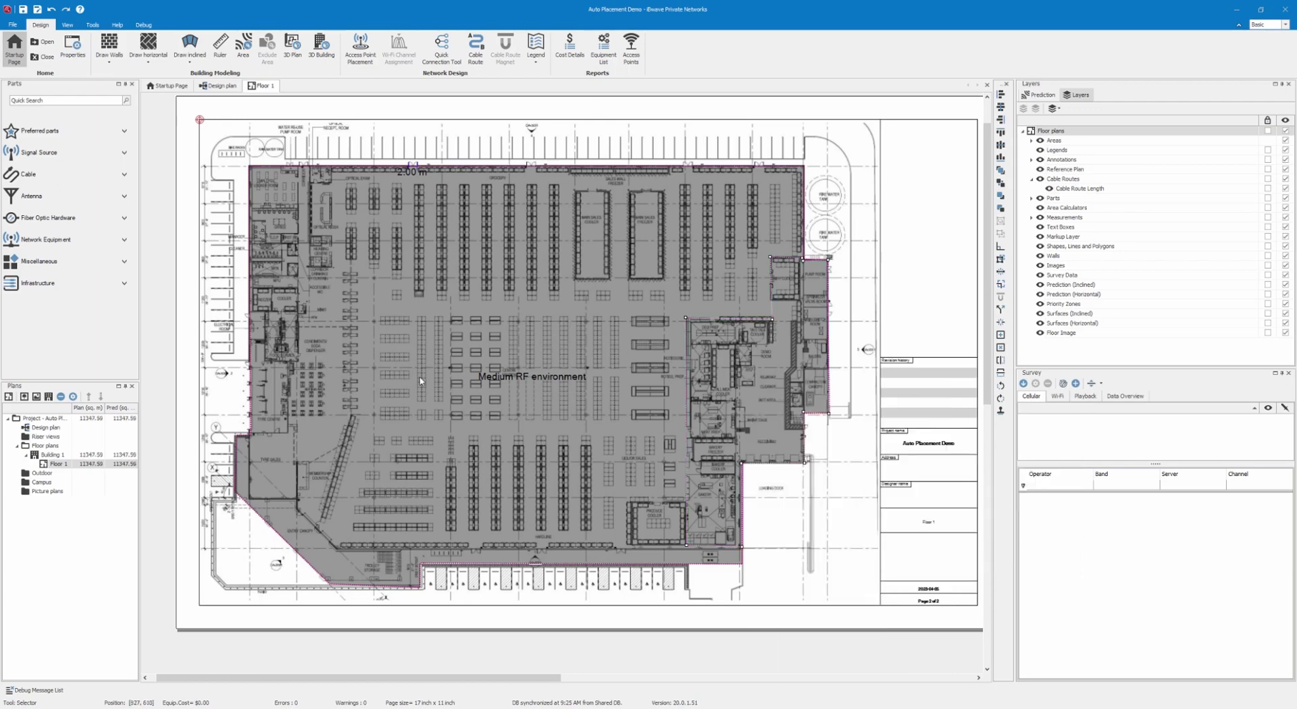
right_click(741, 376)
mouse_move(839, 431)
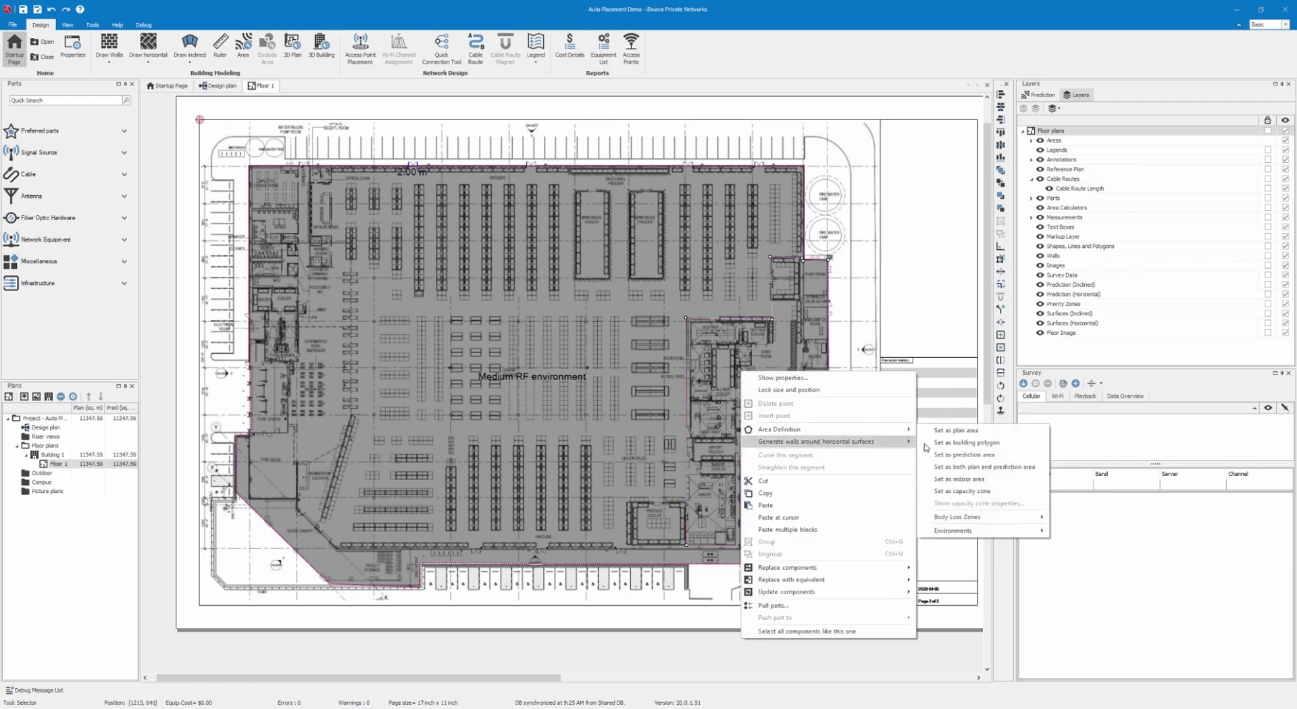
mouse_move(1003, 533)
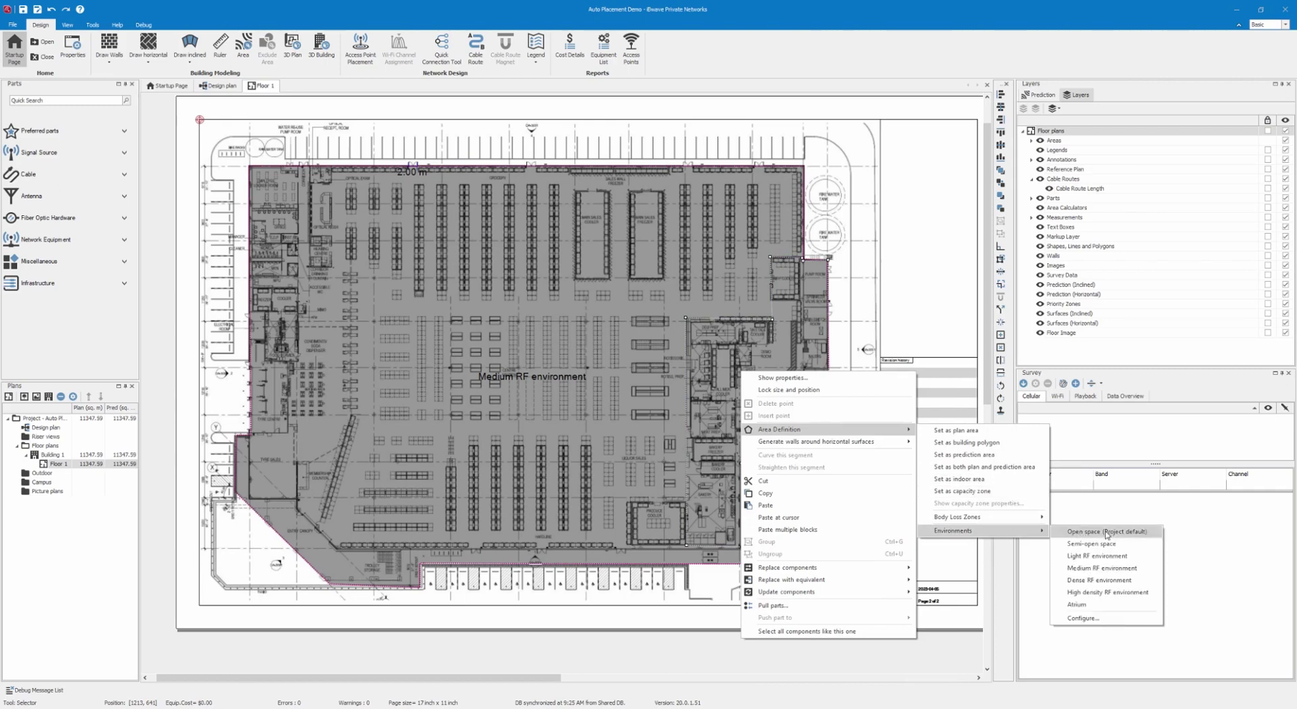
click(1104, 580)
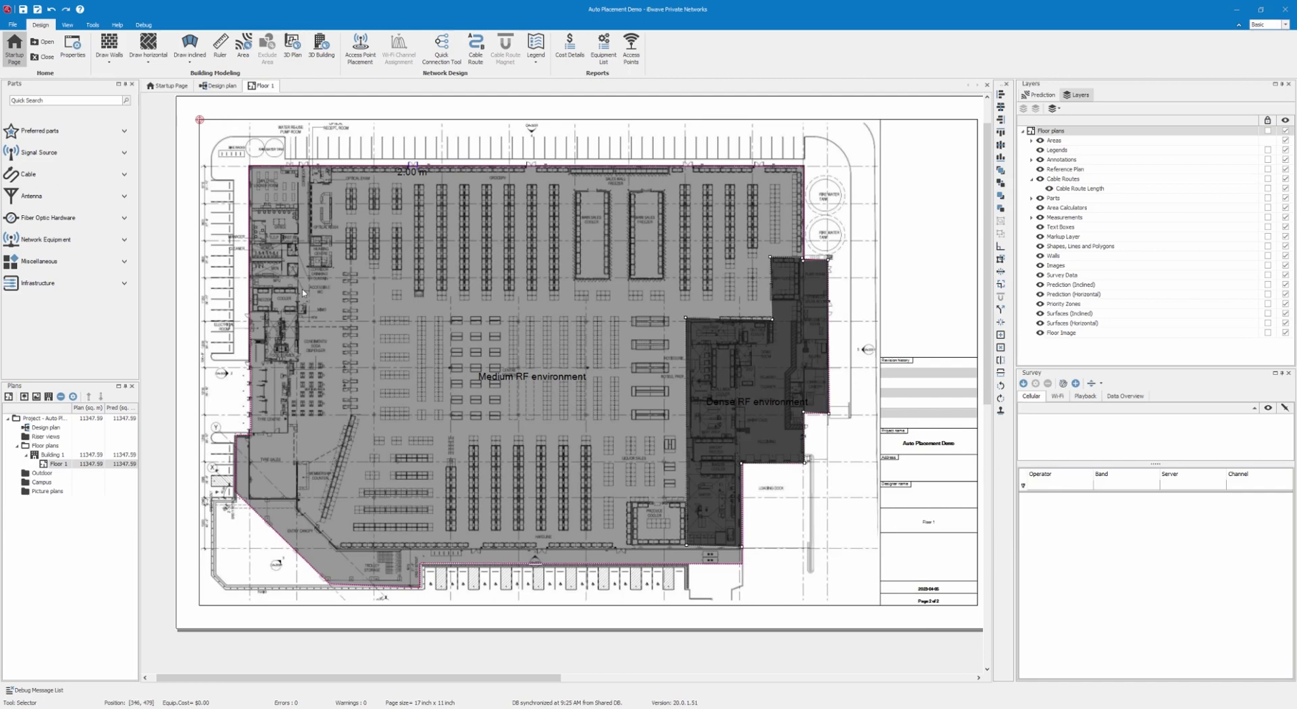
- Draw an area around the offices, locker room and coolers along the upper part of the store's left wall
click(244, 47)
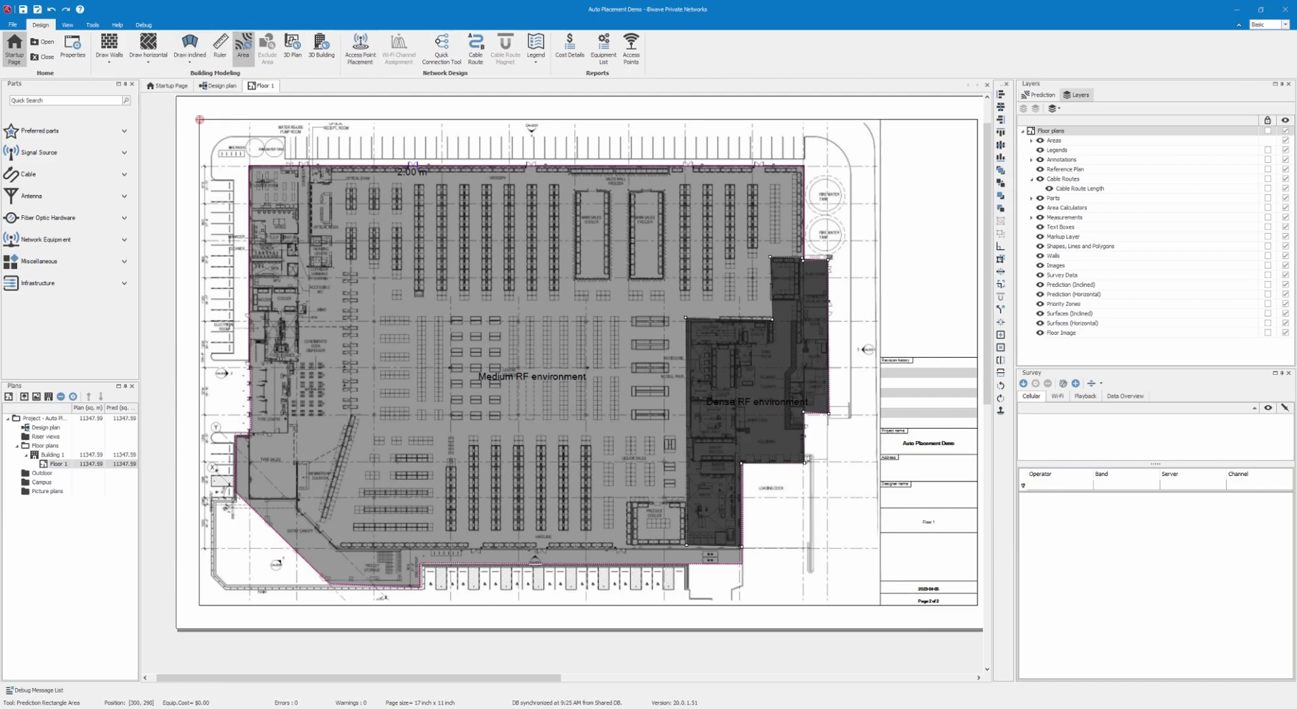
drag(250, 166, 300, 352)
click(300, 363)
click(250, 363)
right_click(250, 363)
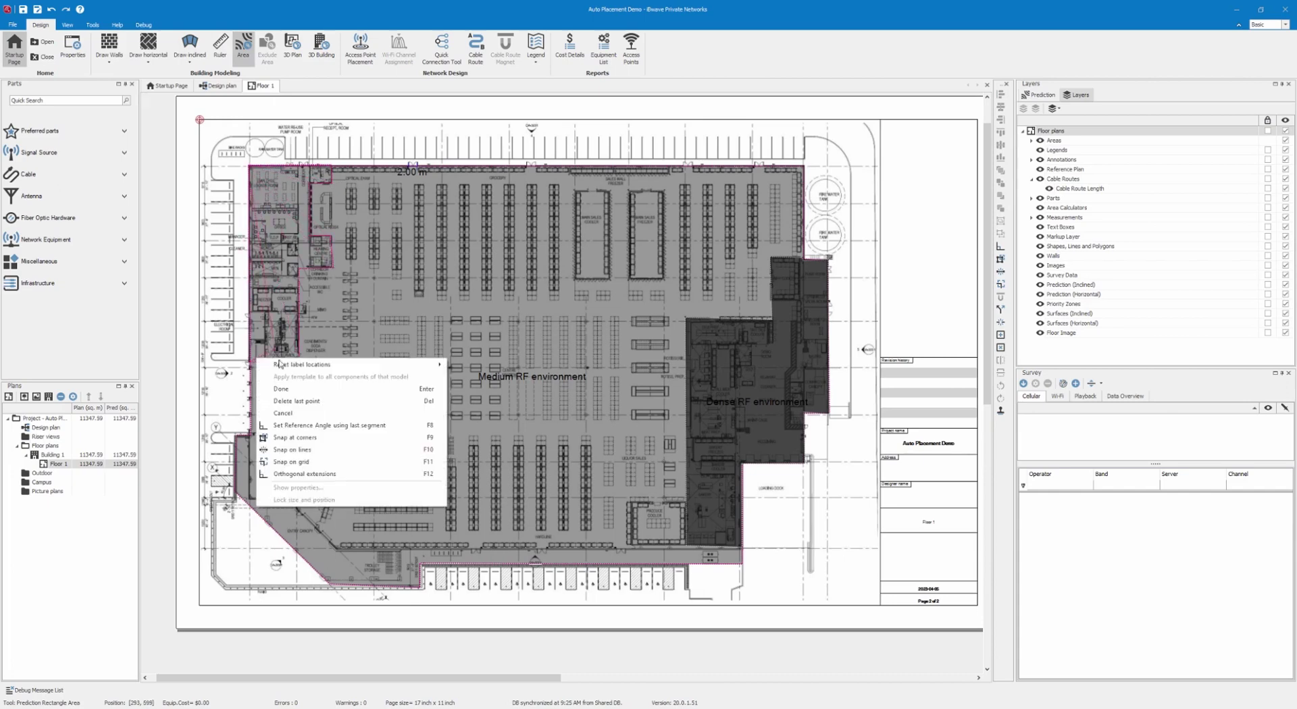
click(280, 365)
- Assign the Dense RF environment to the office area along the left wall
right_click(295, 234)
mouse_move(388, 317)
mouse_move(540, 419)
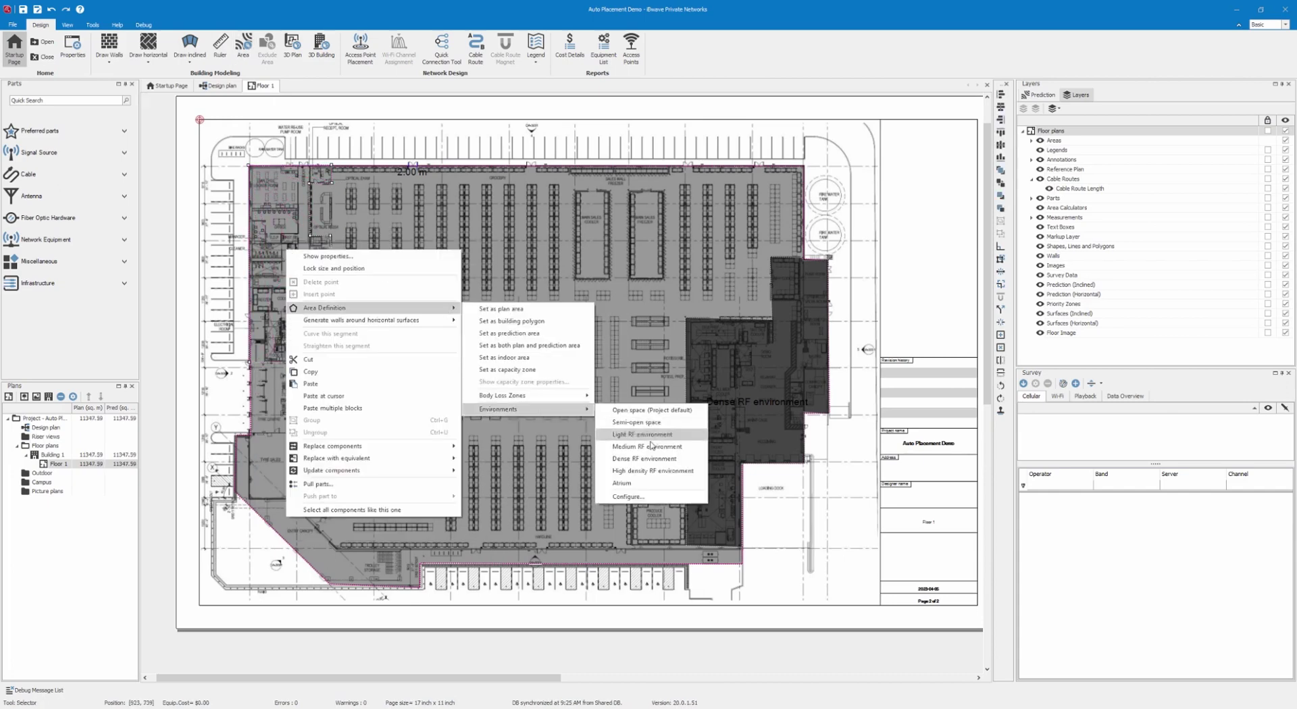
click(658, 446)
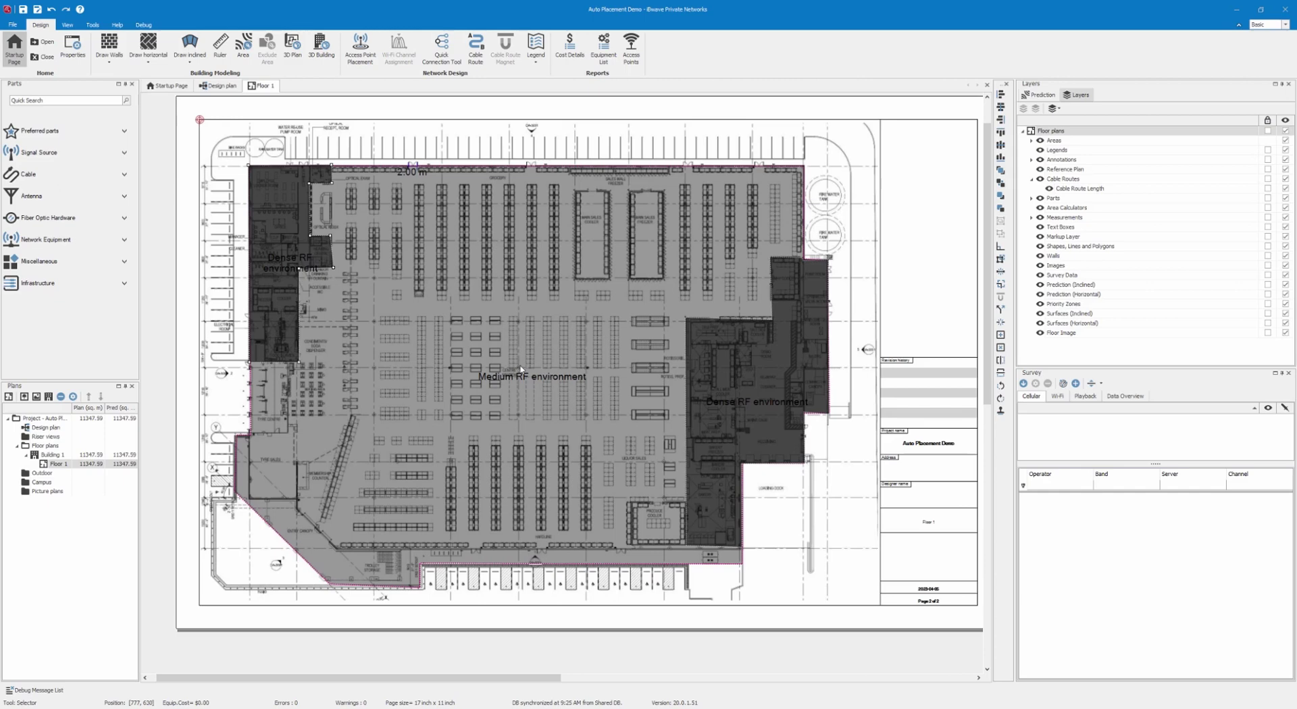
- Open Automatic Access Point Placement for the floor, then reposition and enlarge its dialog so the results columns are wider
click(359, 54)
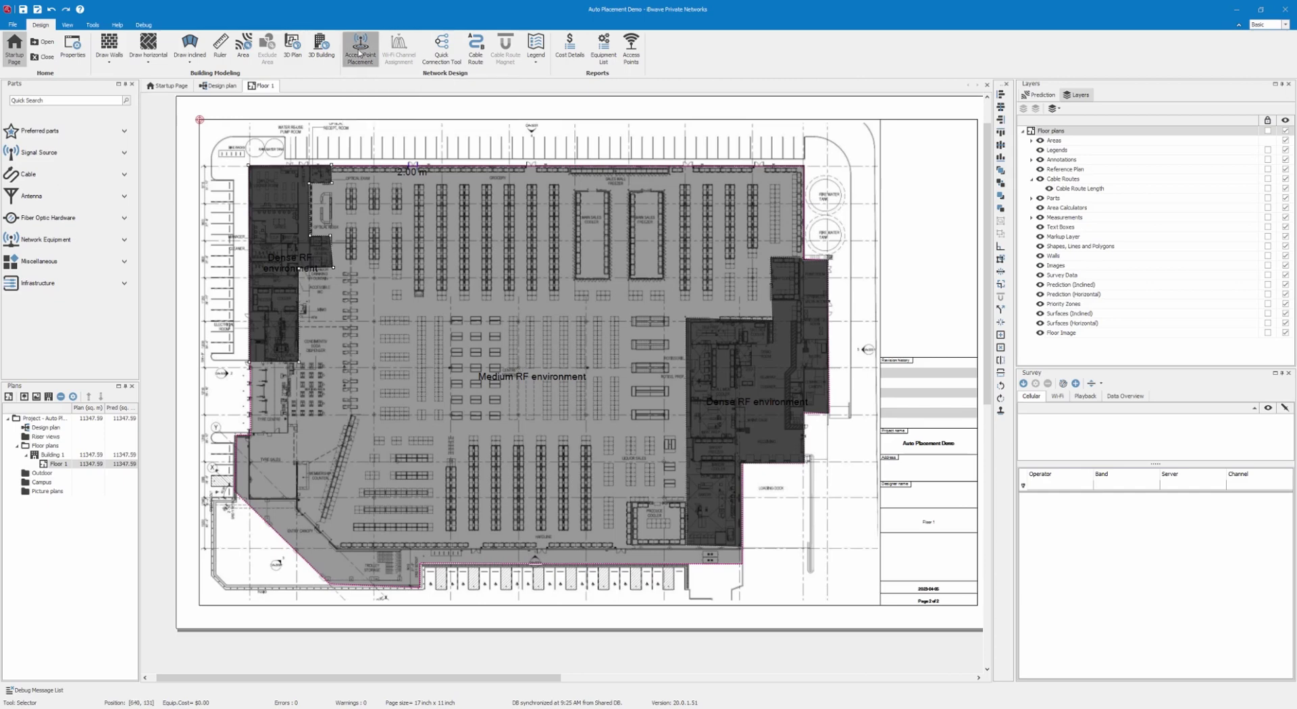
drag(587, 222, 481, 187)
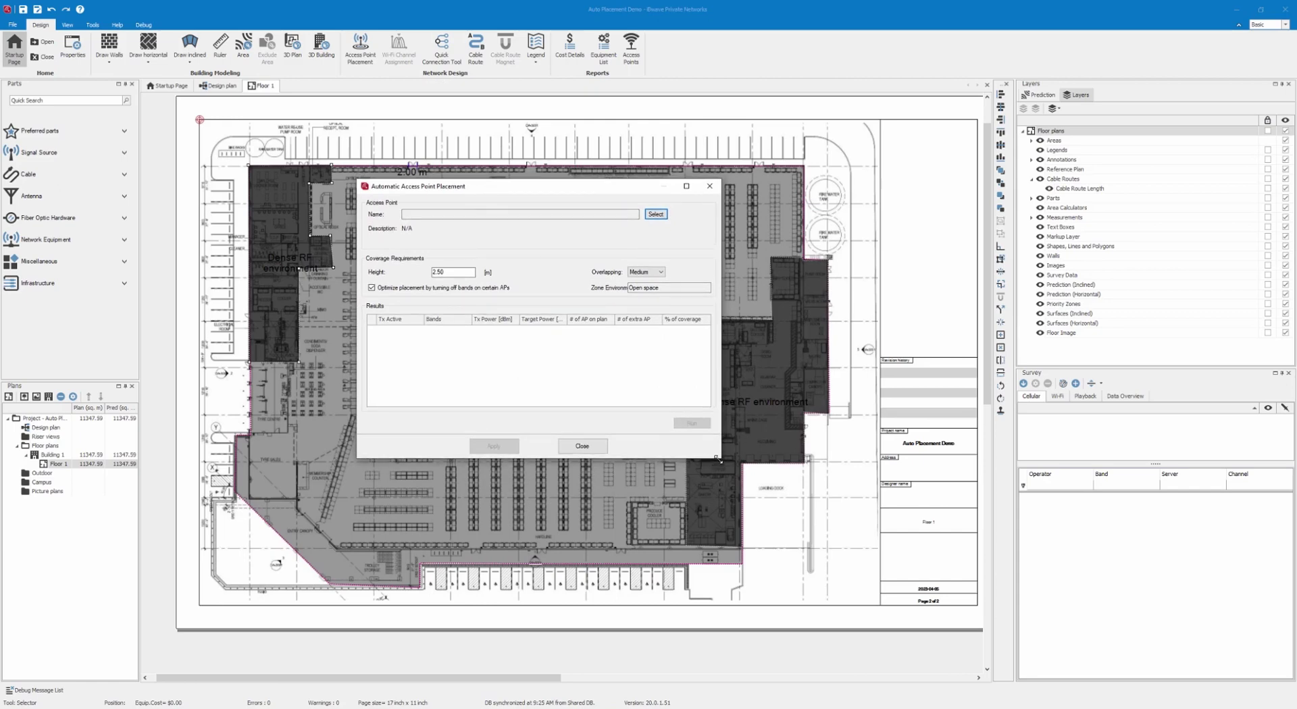
drag(717, 459, 845, 508)
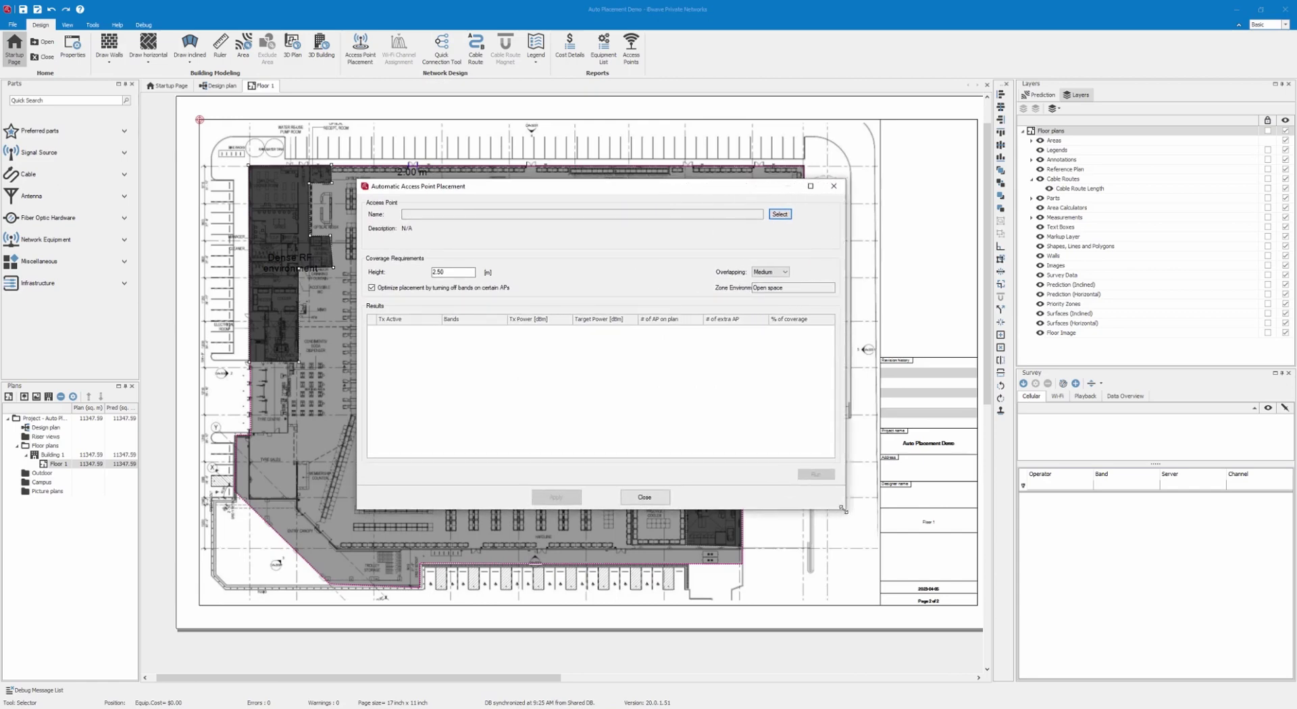
mouse_move(603, 323)
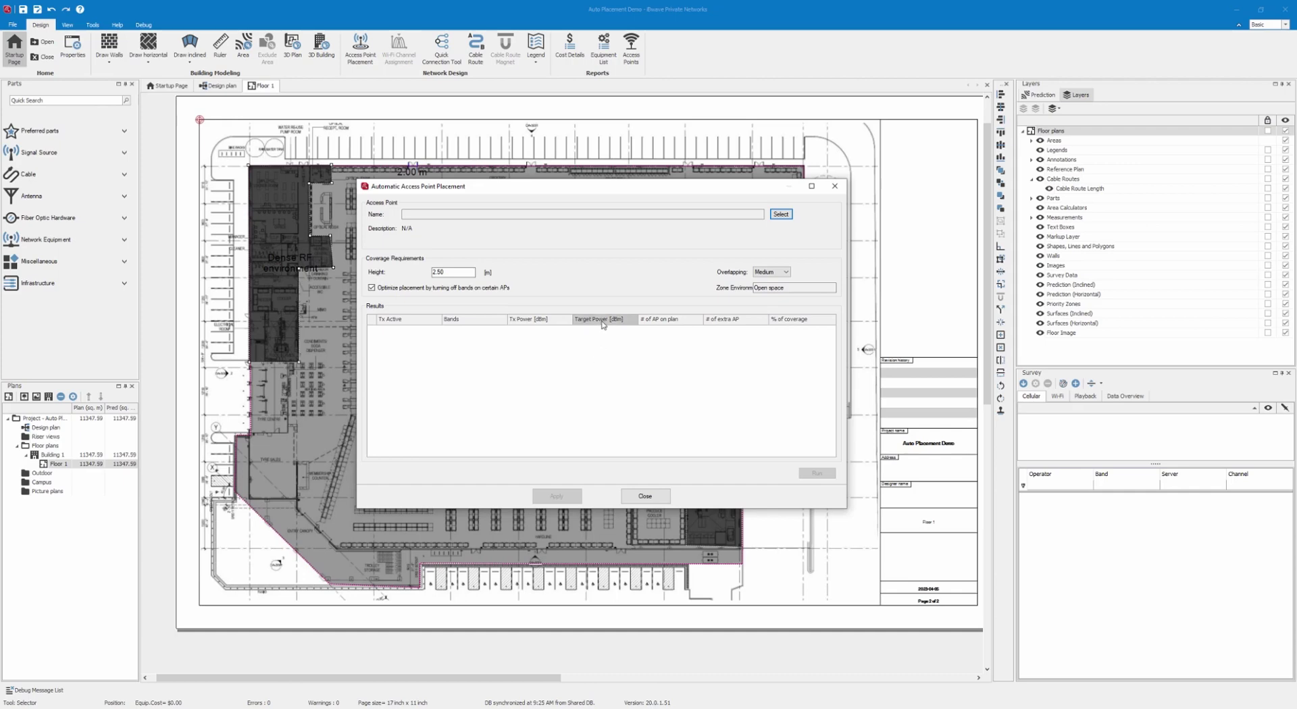
- Select the Celona SCE4254 indoor enterprise CBRS small cell as the access point for automatic placement
mouse_move(603, 325)
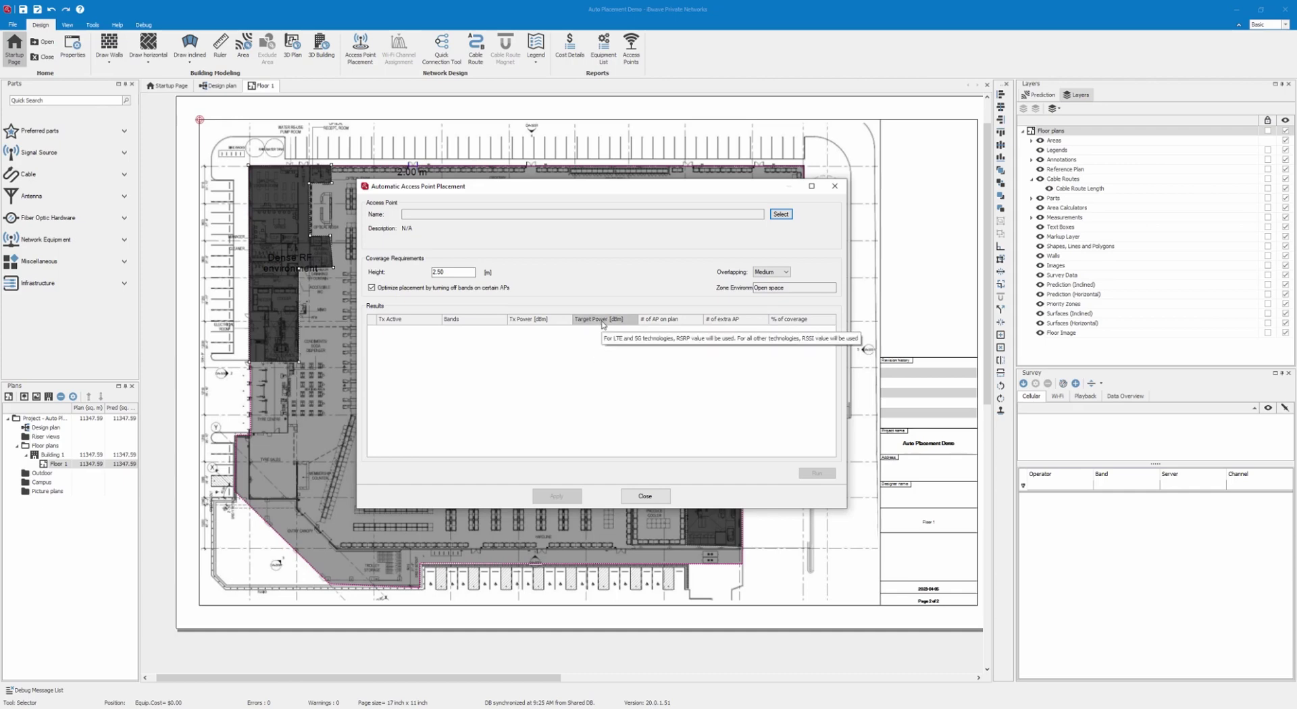
click(781, 214)
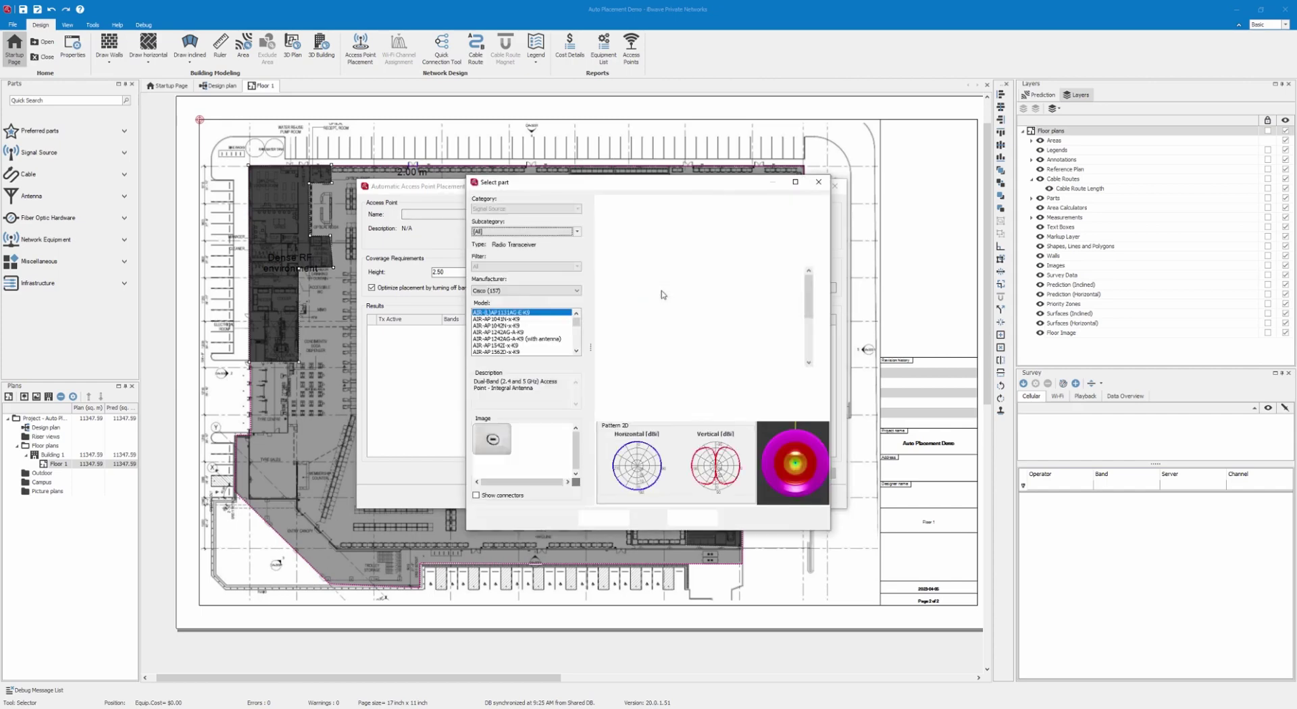
click(548, 291)
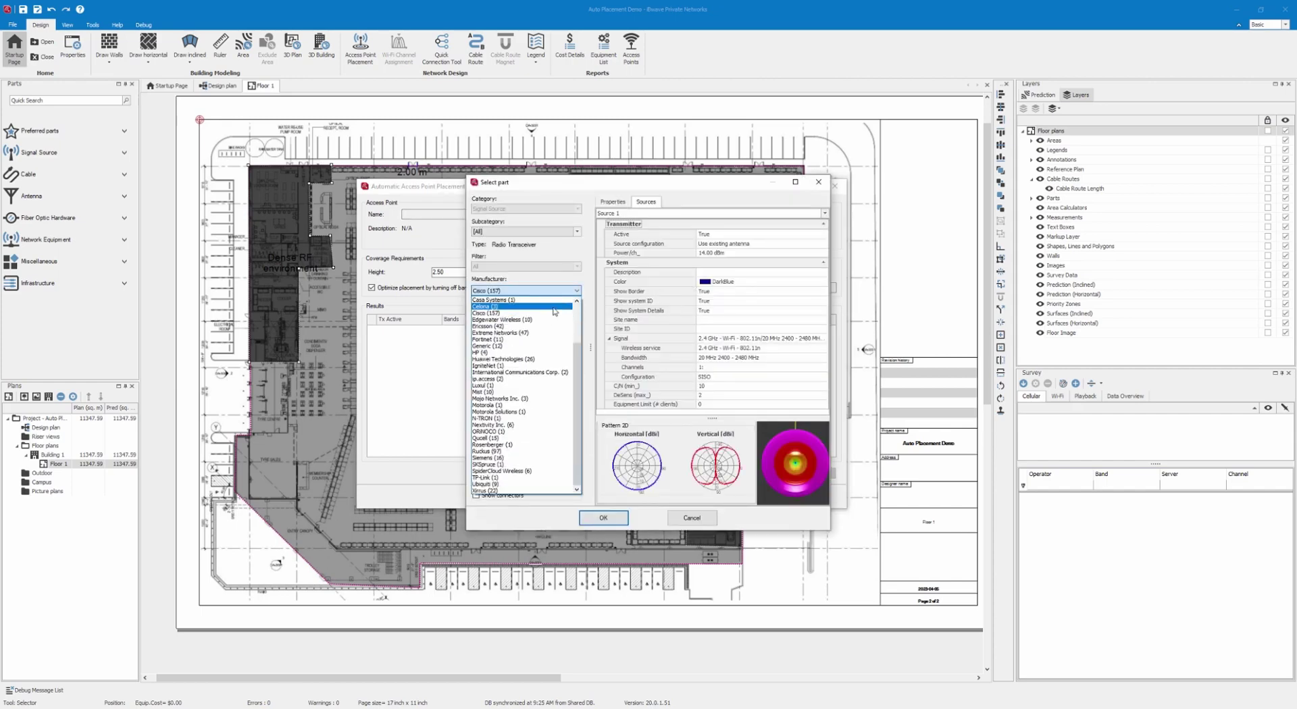
click(539, 328)
click(539, 327)
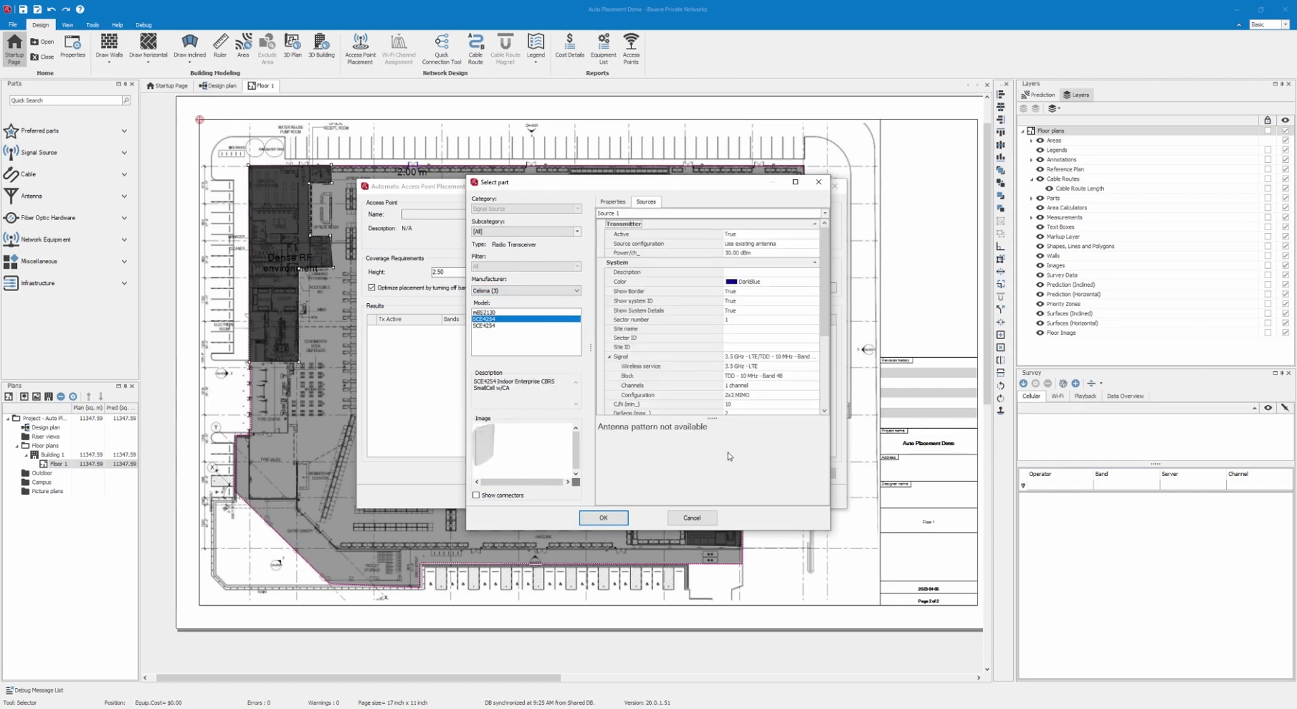
click(605, 518)
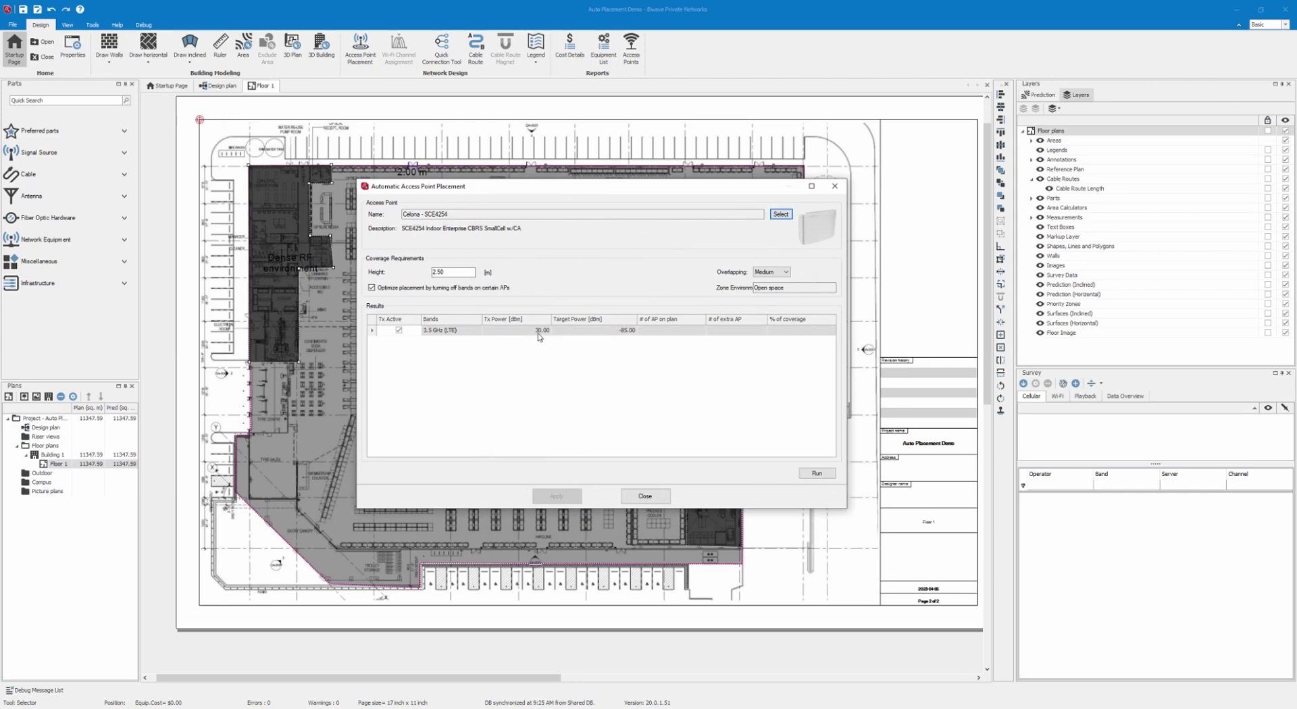
- Set the target power of the 3.5 GHz LTE band to -85 dBm
click(623, 331)
drag(626, 332, 634, 332)
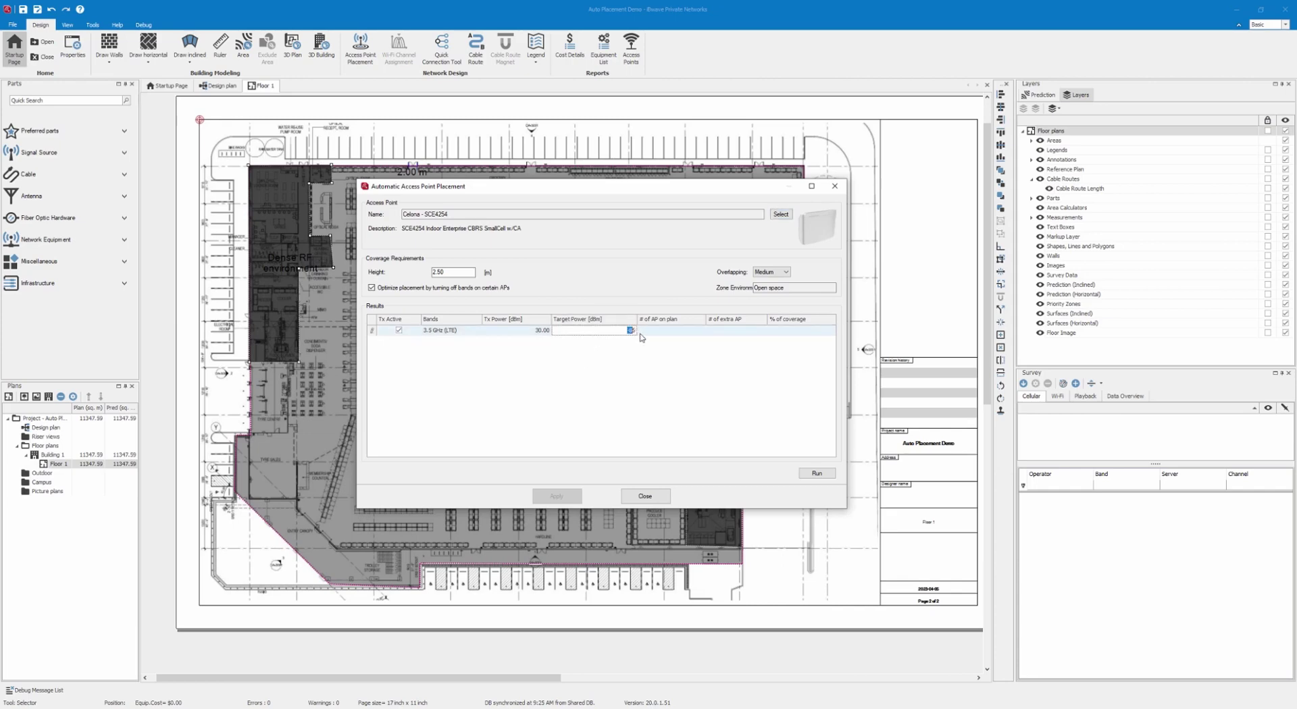
click(632, 331)
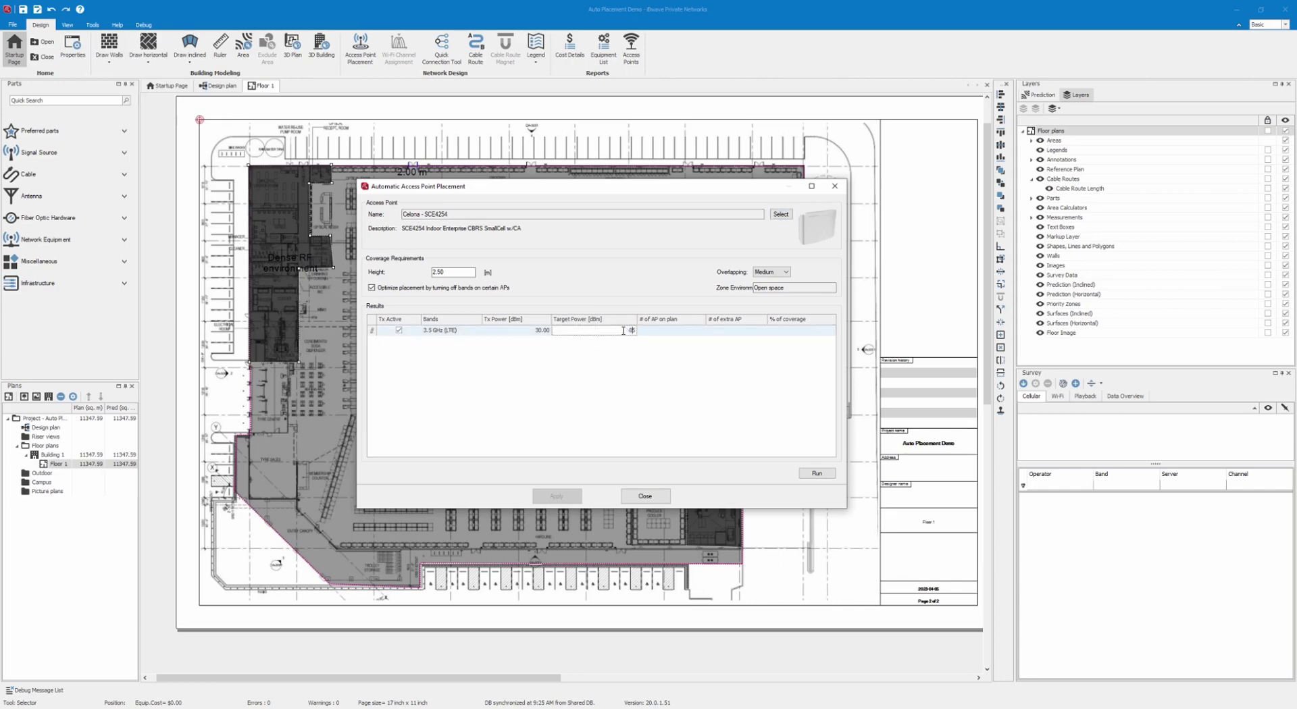
click(647, 356)
- Set the coverage overlapping requirement to High
click(782, 273)
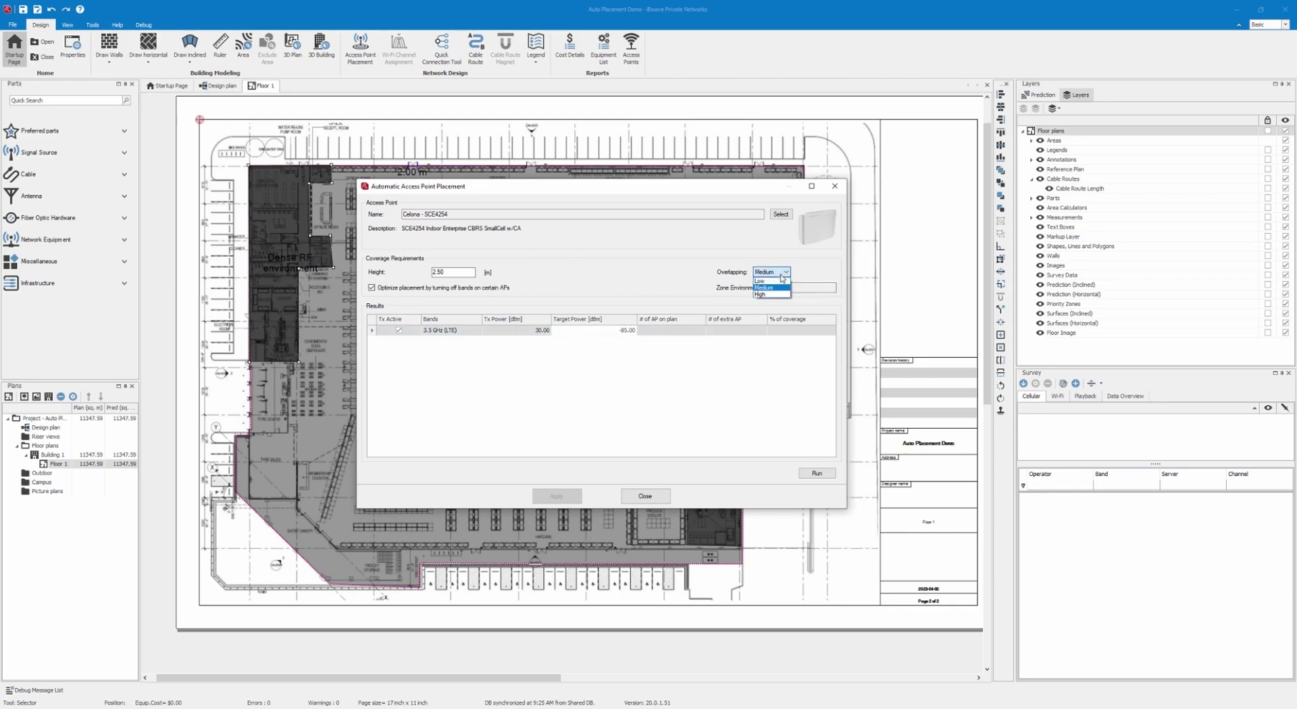
click(777, 295)
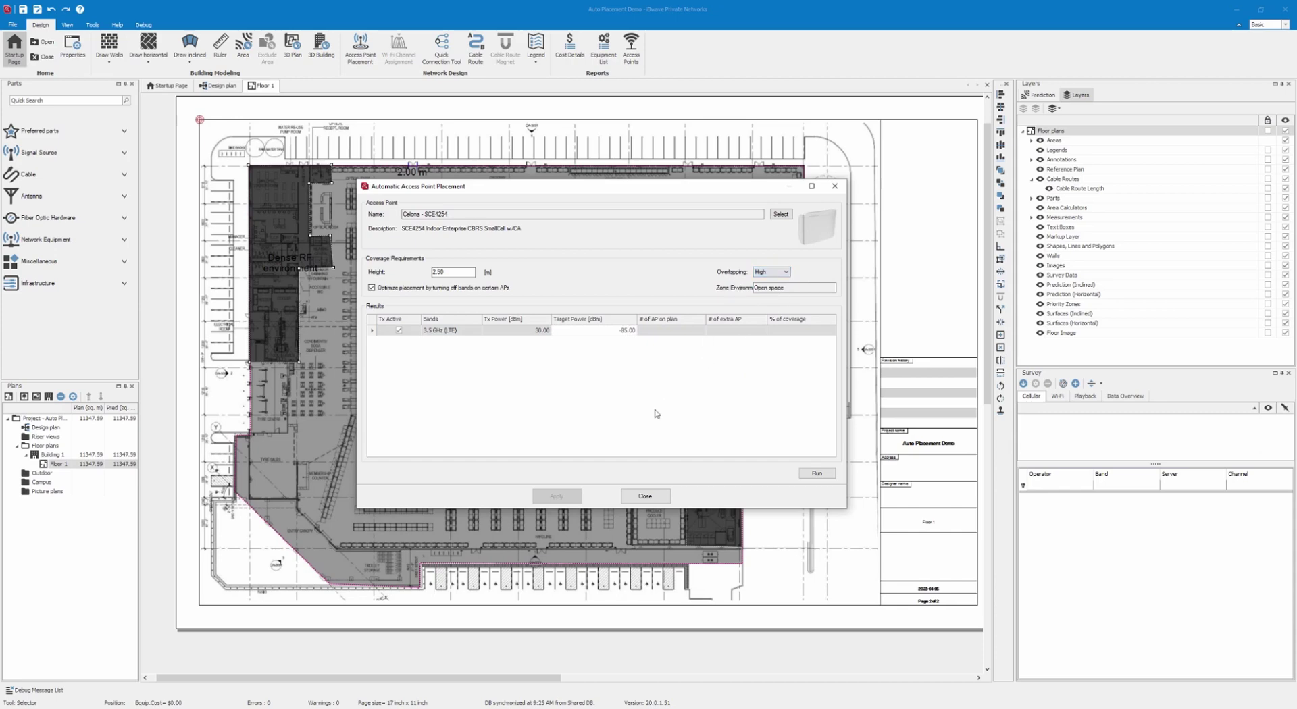
click(777, 273)
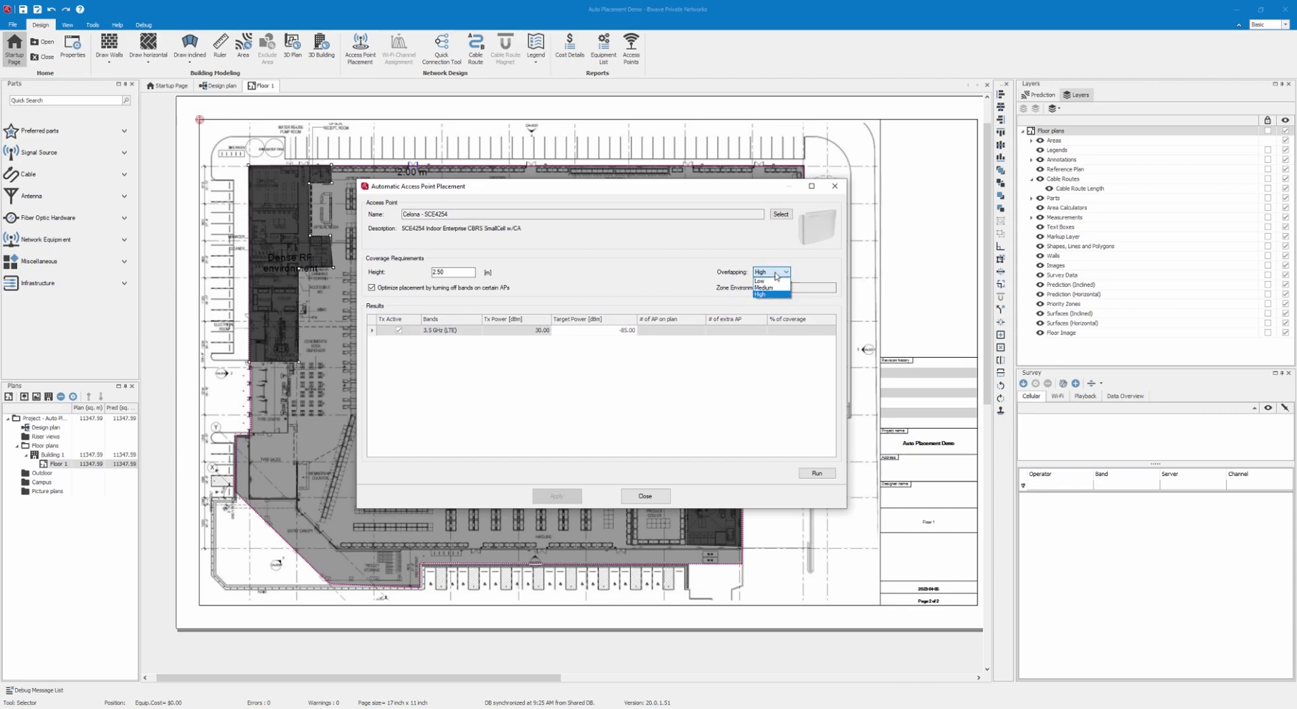
click(777, 295)
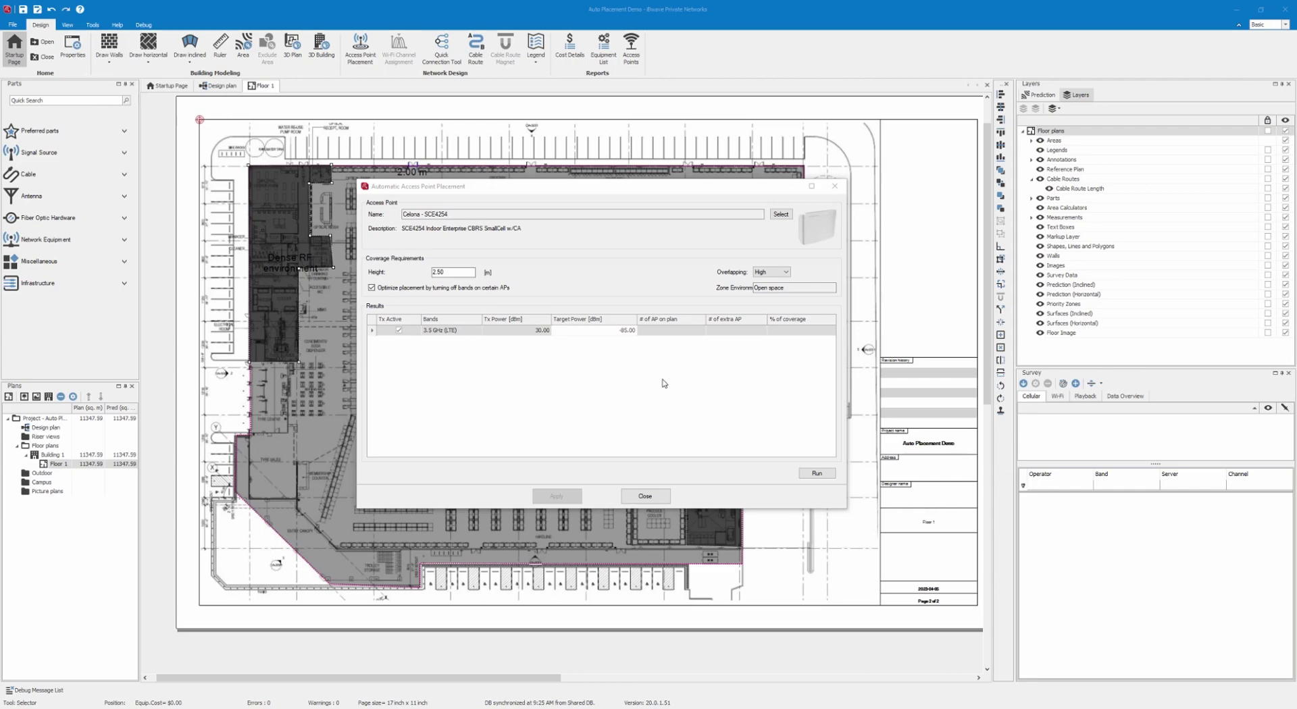
- Run the automatic placement, apply the resulting access points to the floor plan and close the dialog
click(817, 474)
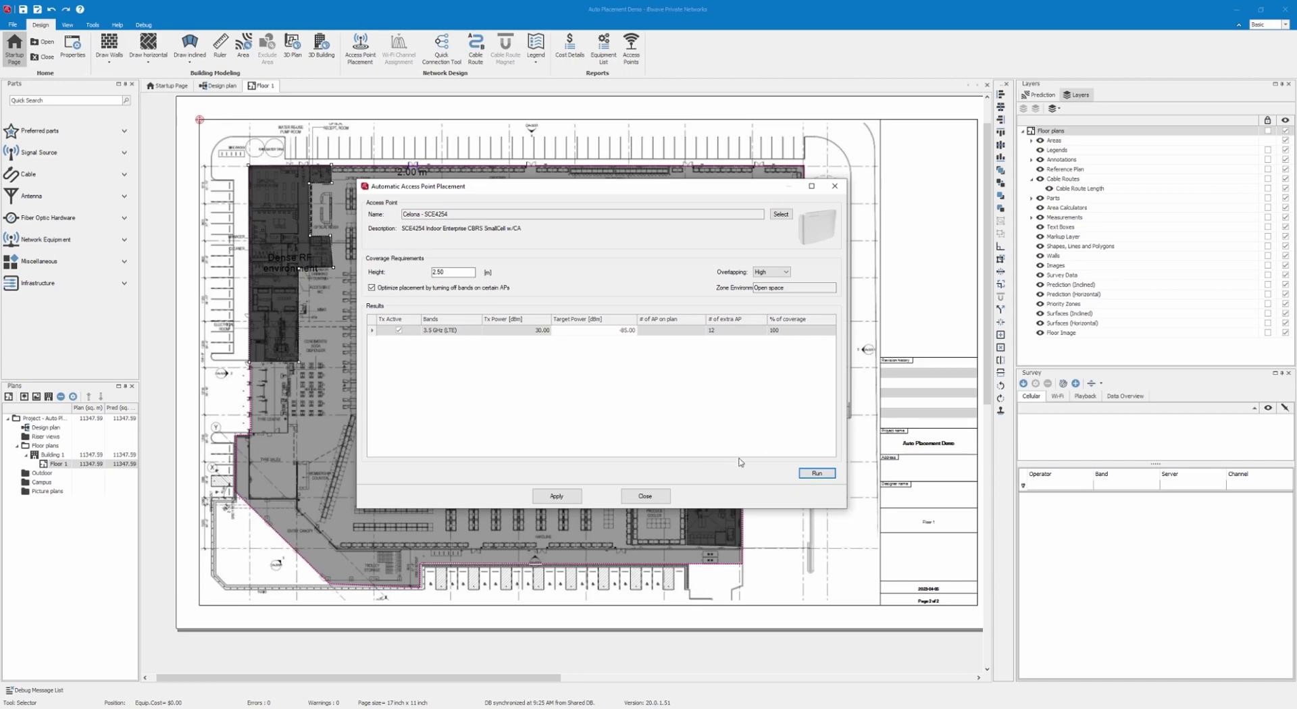
click(562, 497)
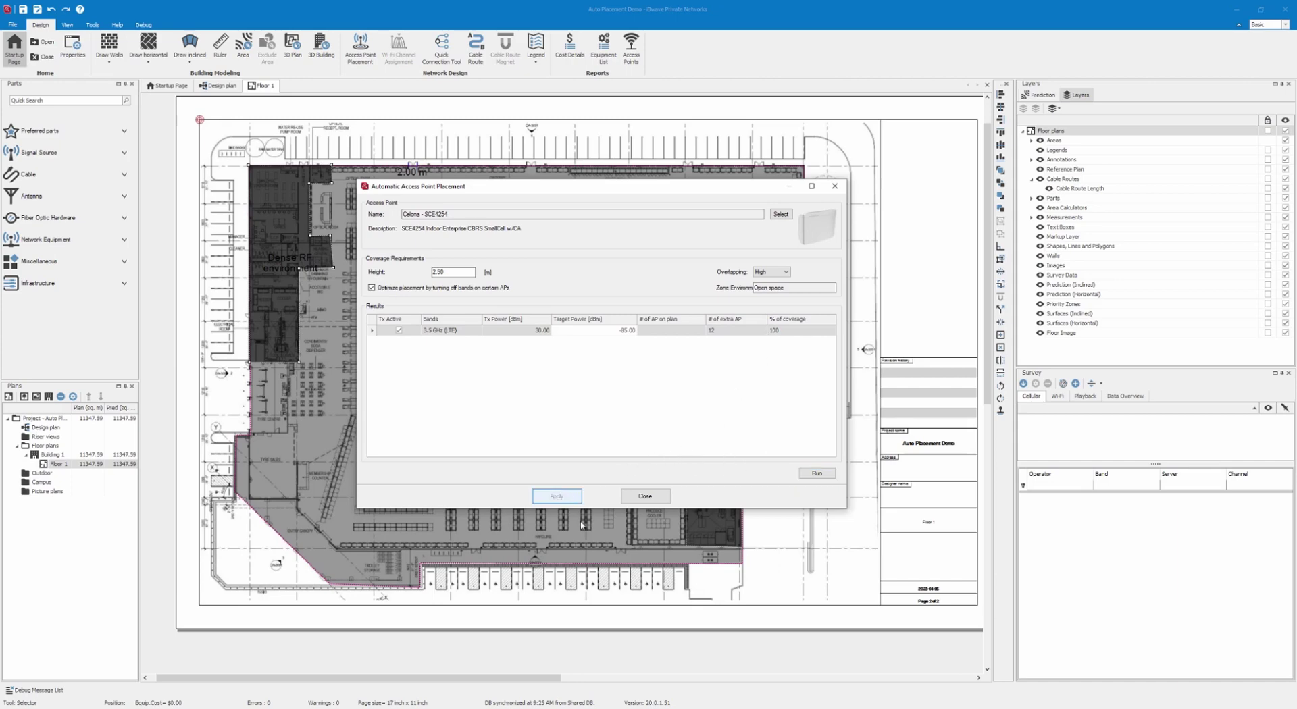
click(645, 496)
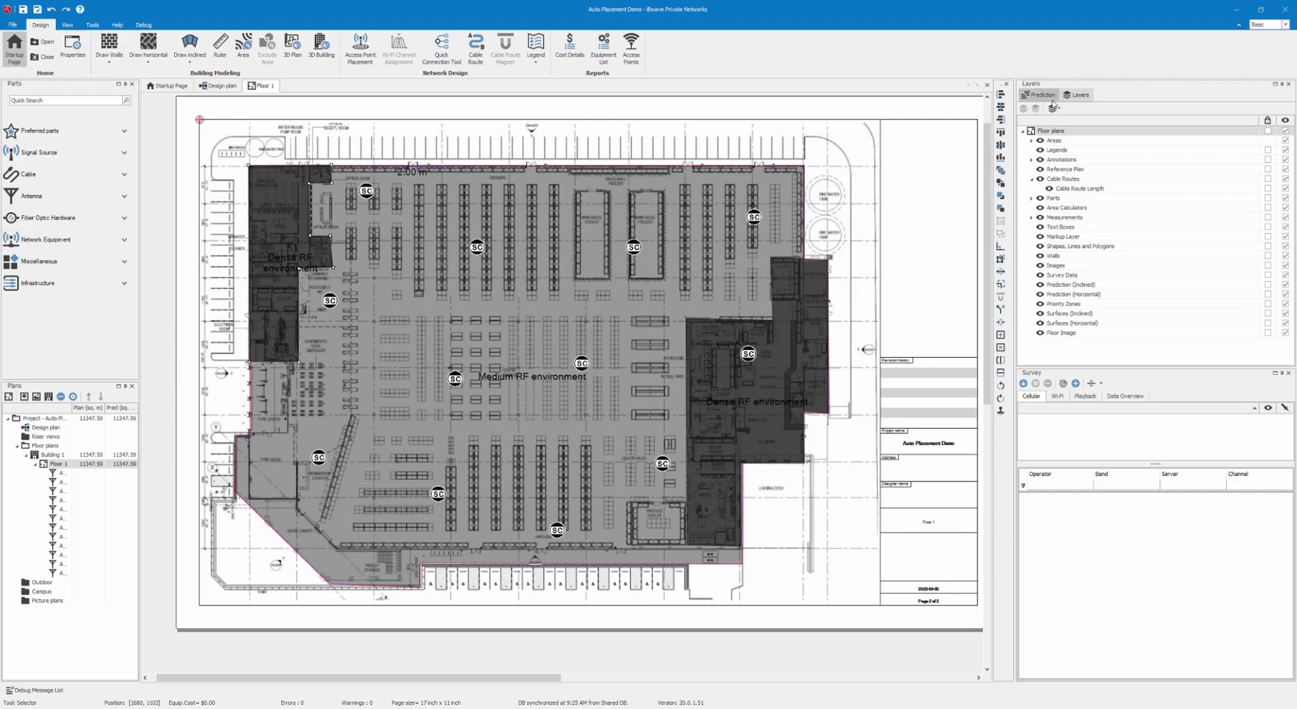
- Calculate the 3.5 GHz LTE RSRP (VPLE) output map and display it on the floor plan
click(1049, 96)
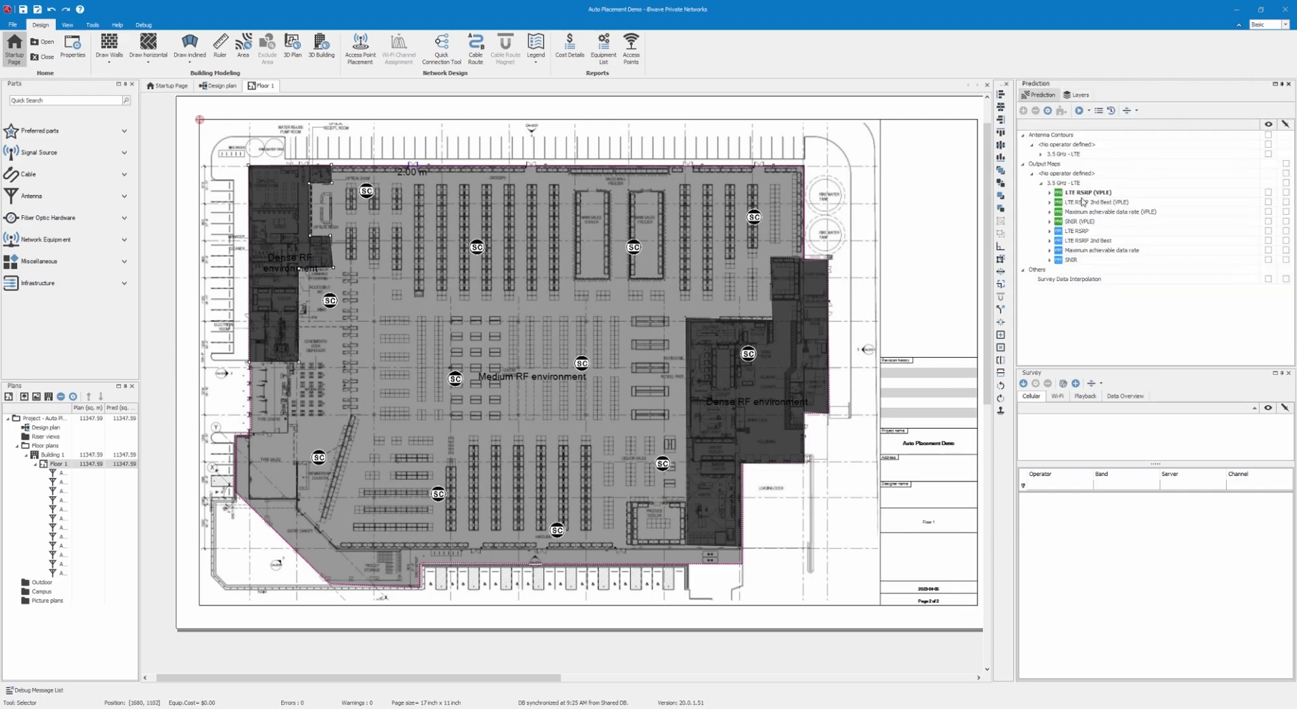
click(1079, 195)
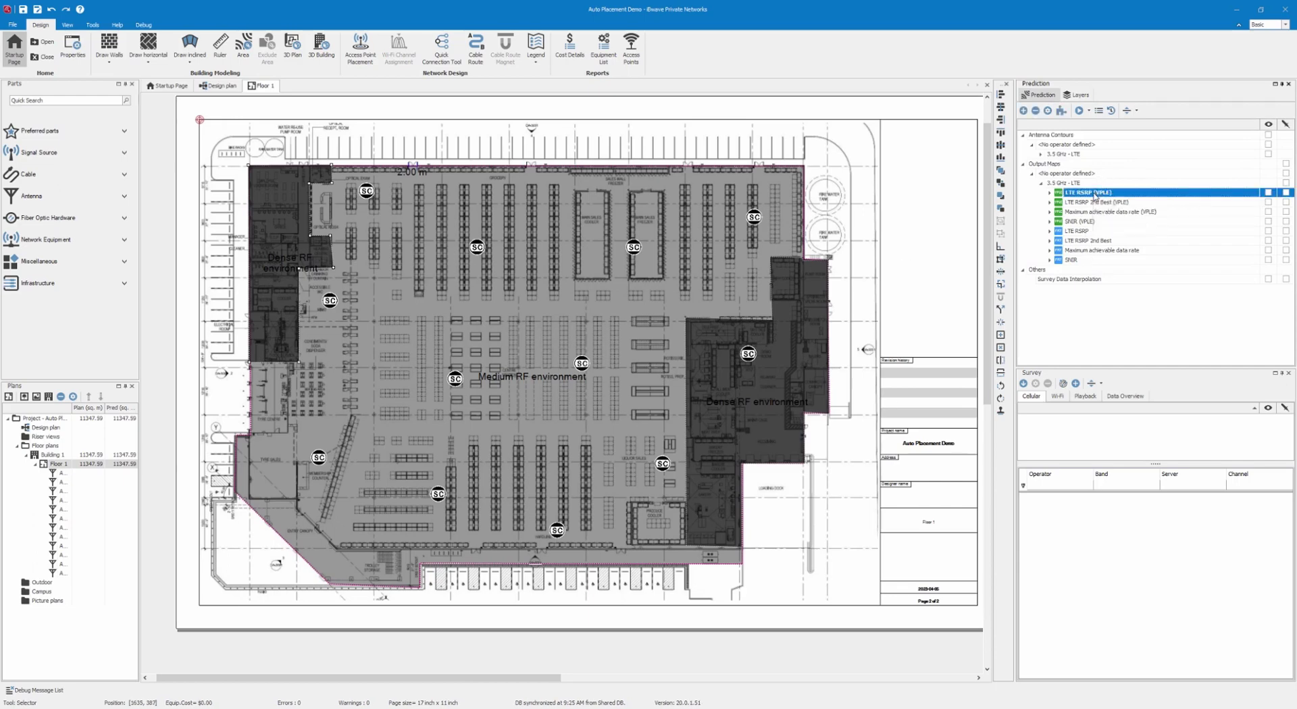
right_click(1094, 196)
click(1139, 212)
click(1267, 193)
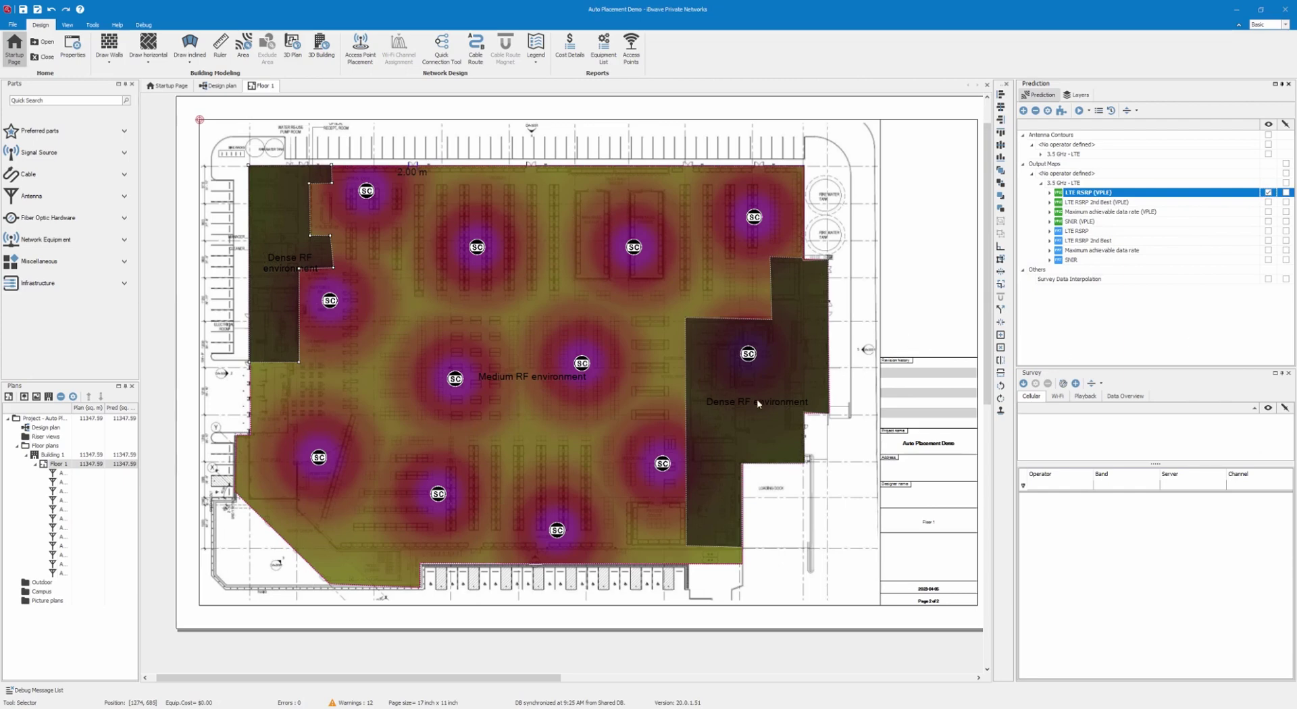
- Hide the Area Calculators layer so the RF environment shading no longer covers the heat map, and return to the prediction list
click(1077, 95)
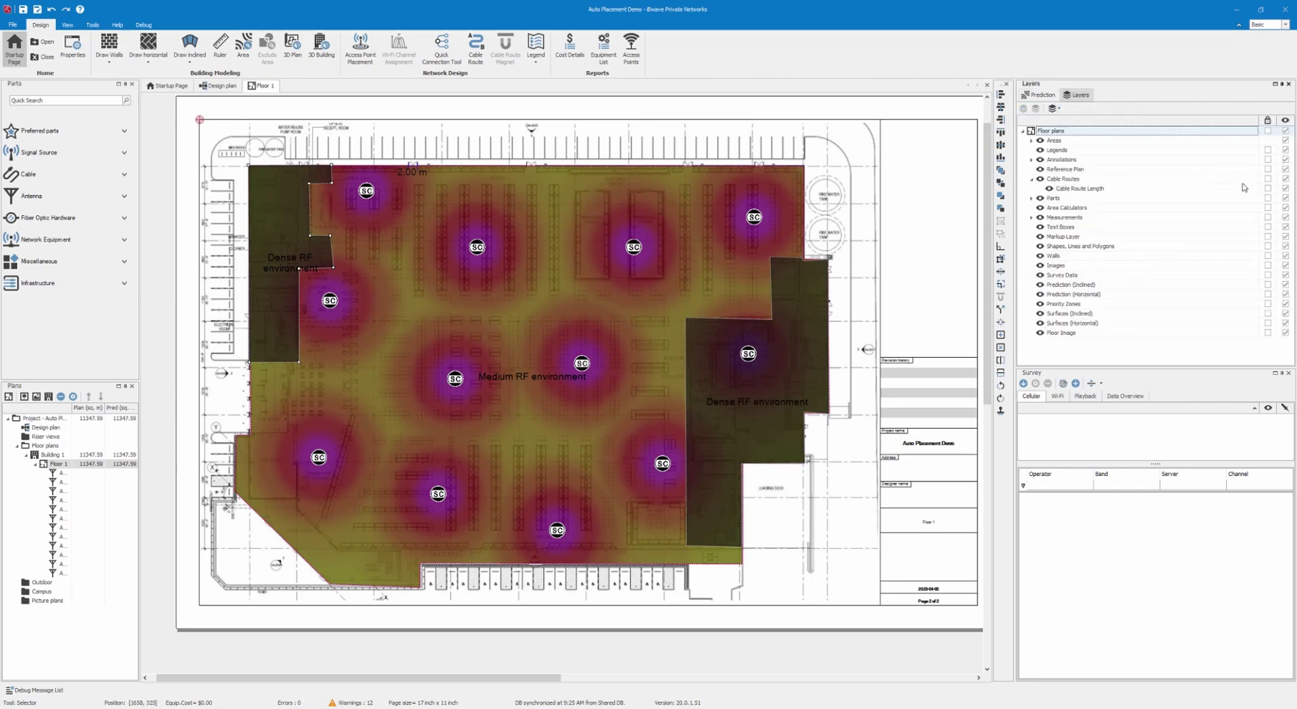
click(1285, 208)
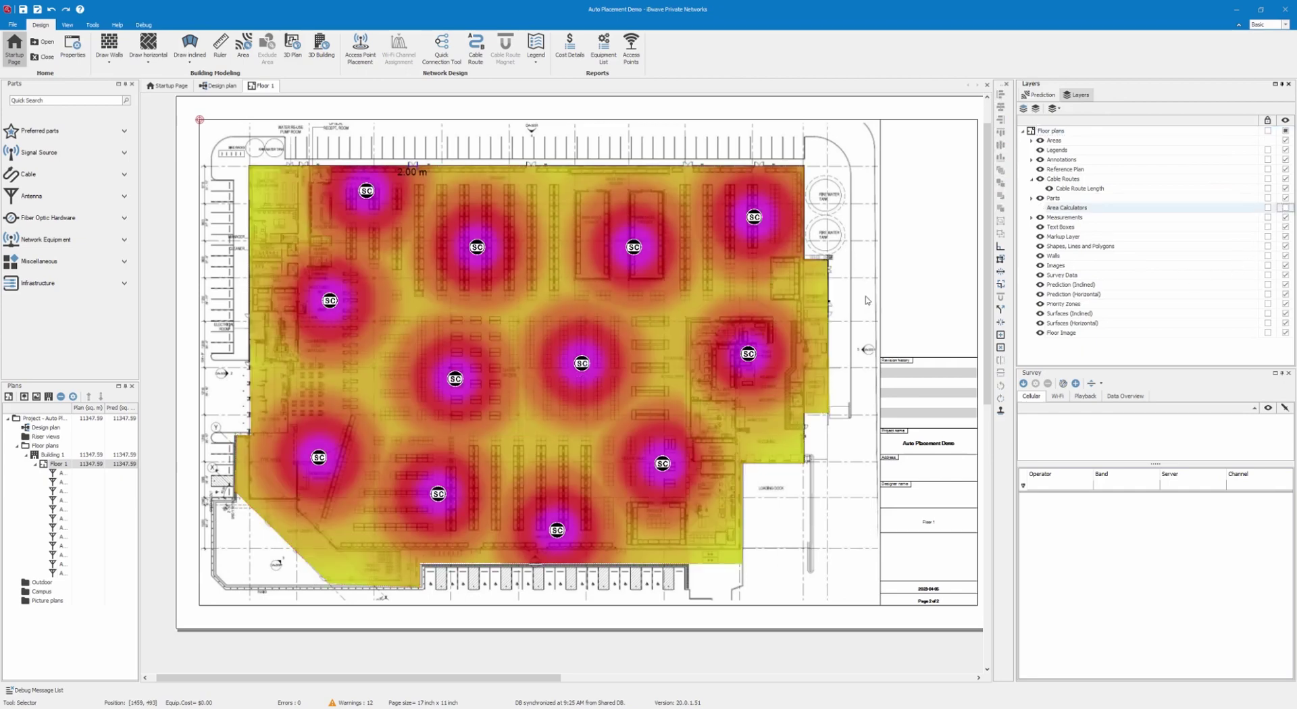
click(1040, 94)
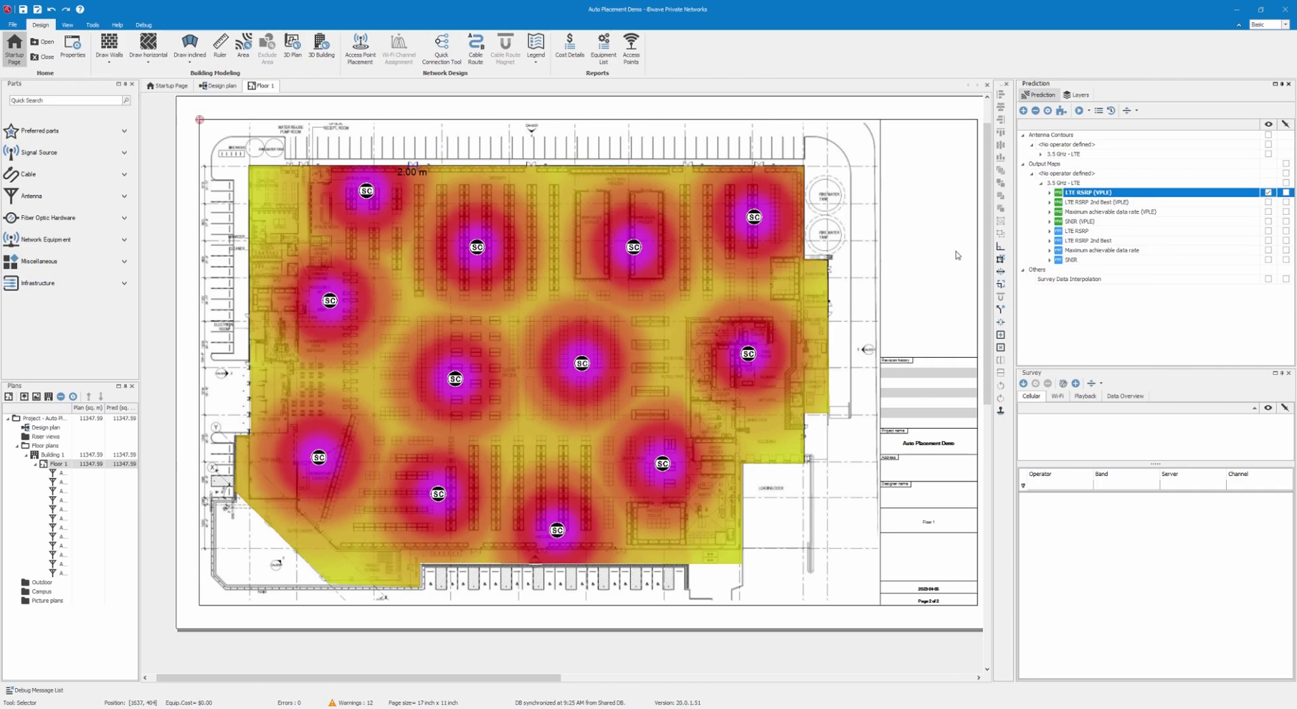
- Add an indoor prediction legend beside the store's right wall, enlarge it and shift it slightly up and right
click(536, 48)
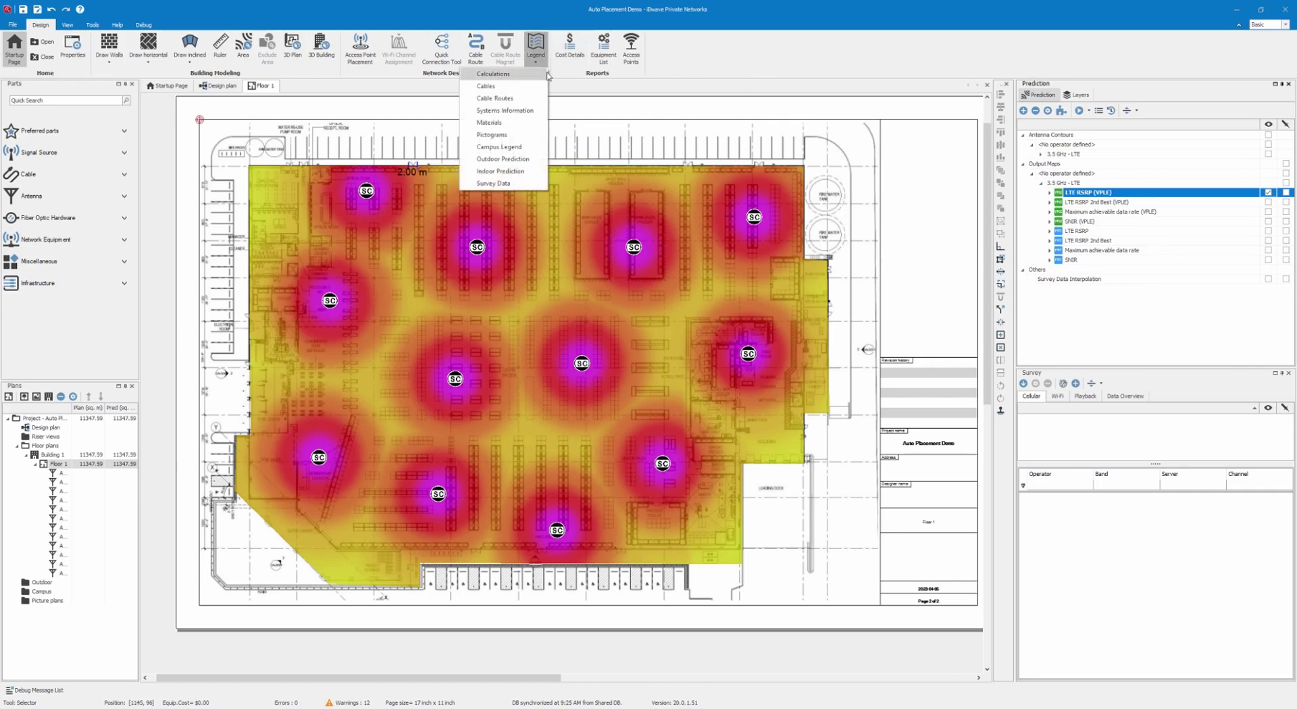
click(513, 171)
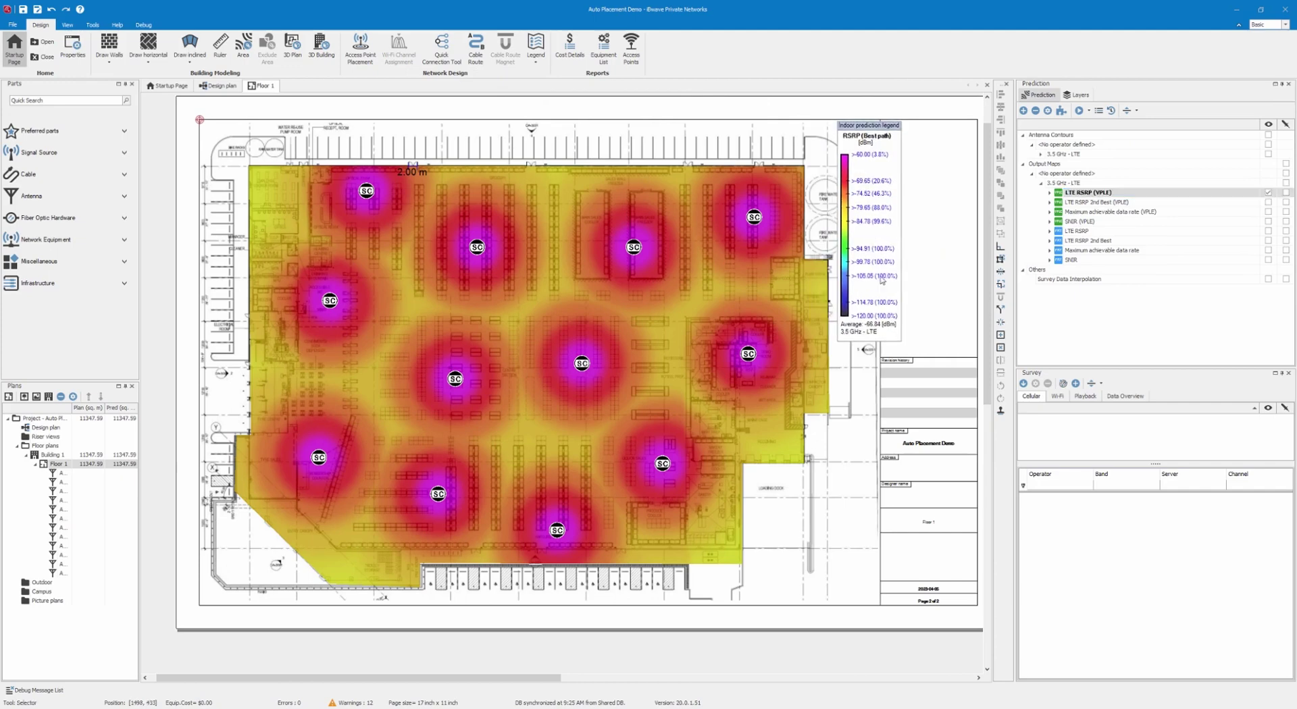
drag(902, 341, 937, 461)
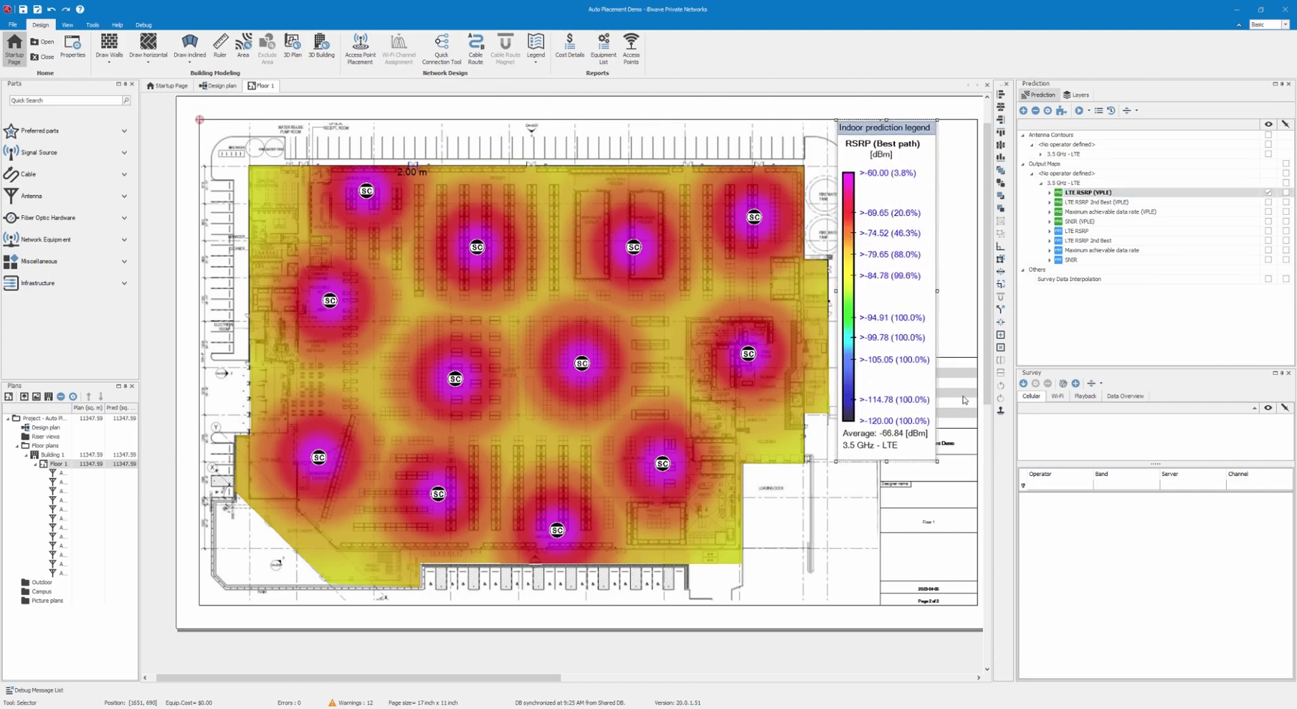
drag(908, 287, 912, 282)
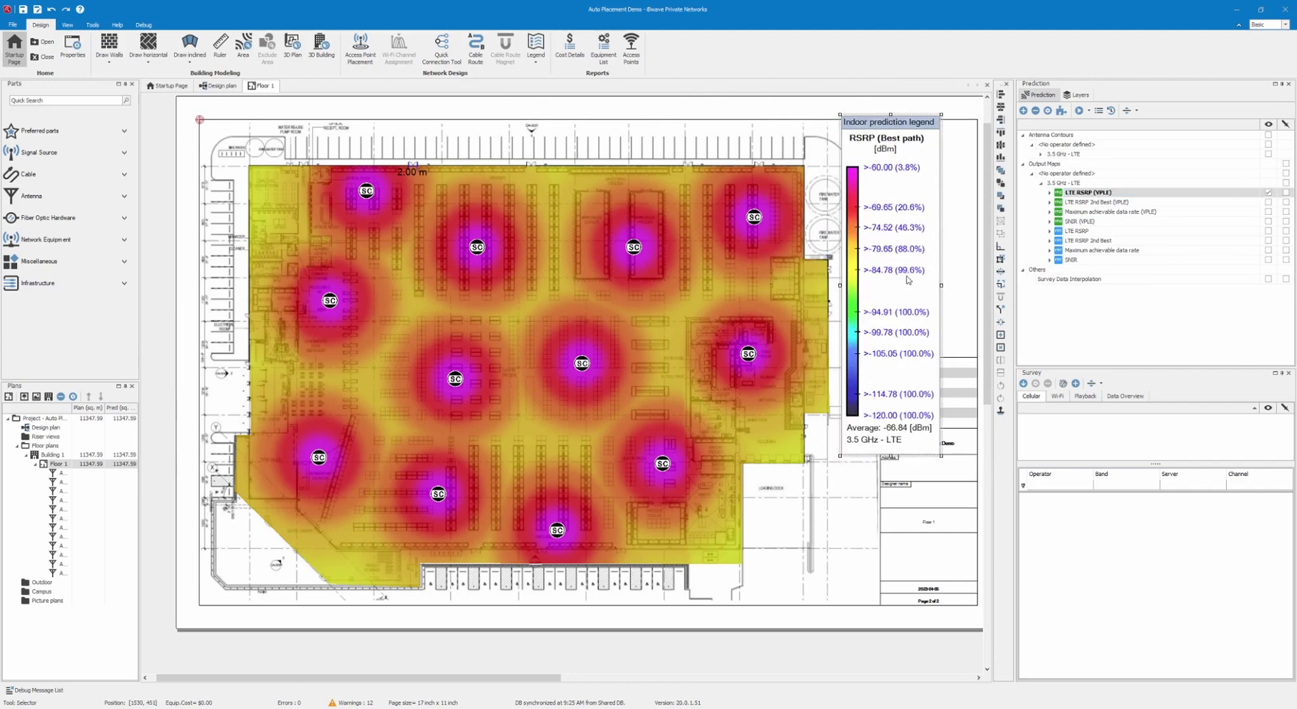